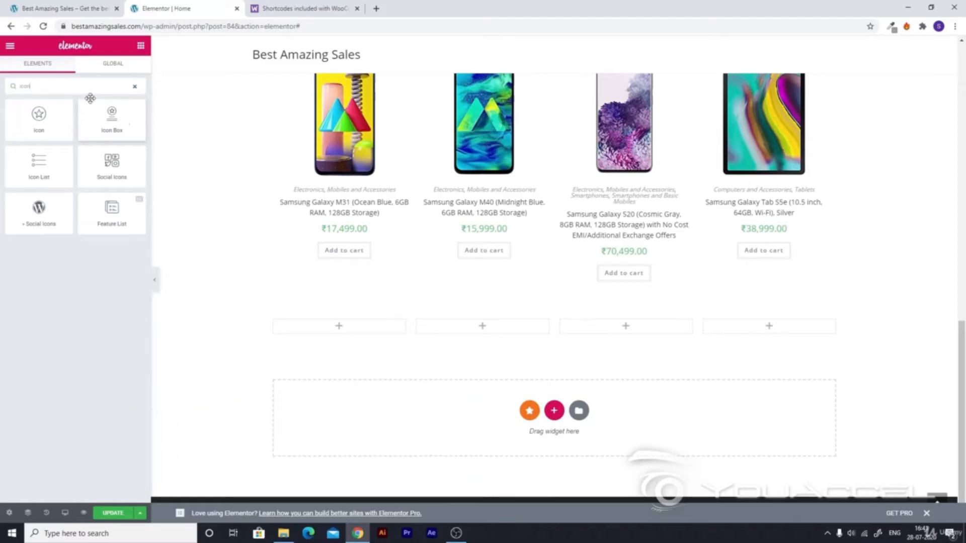
# Place an Icon Box widget in the first column of the empty four-column section
pyautogui.moveTo(115, 128); pyautogui.dragTo(325, 327)
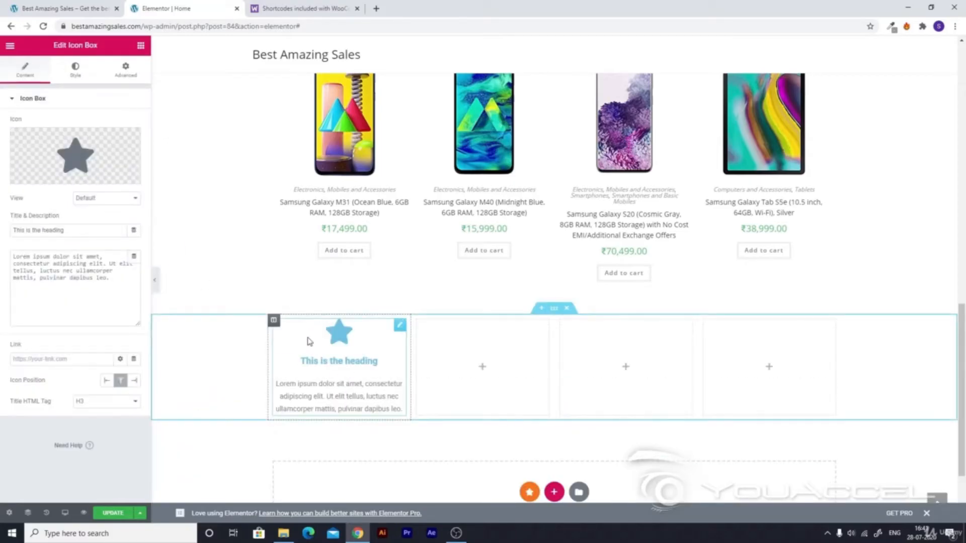
pyautogui.moveTo(76, 164)
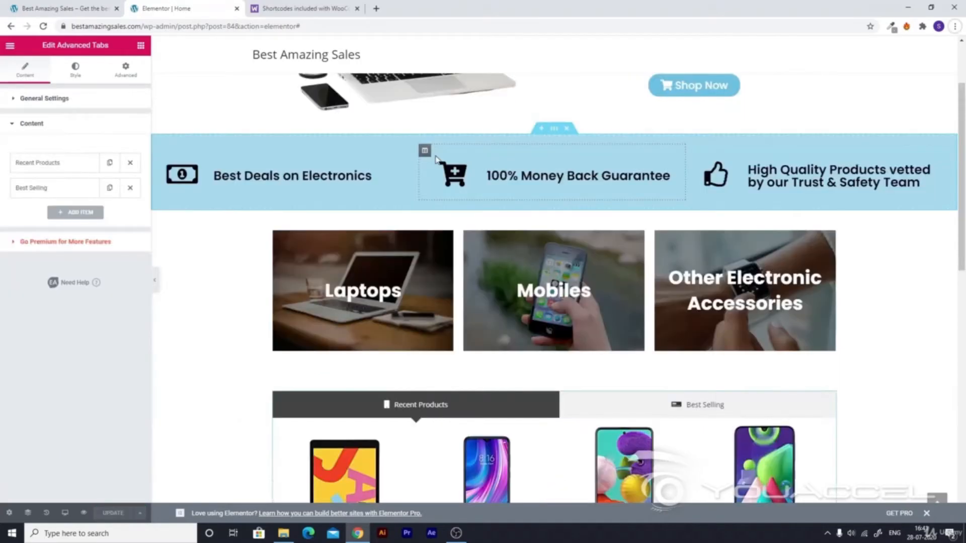
# Add a new section with four equal columns below the product tabs
pyautogui.scroll(-12, 436, 166)
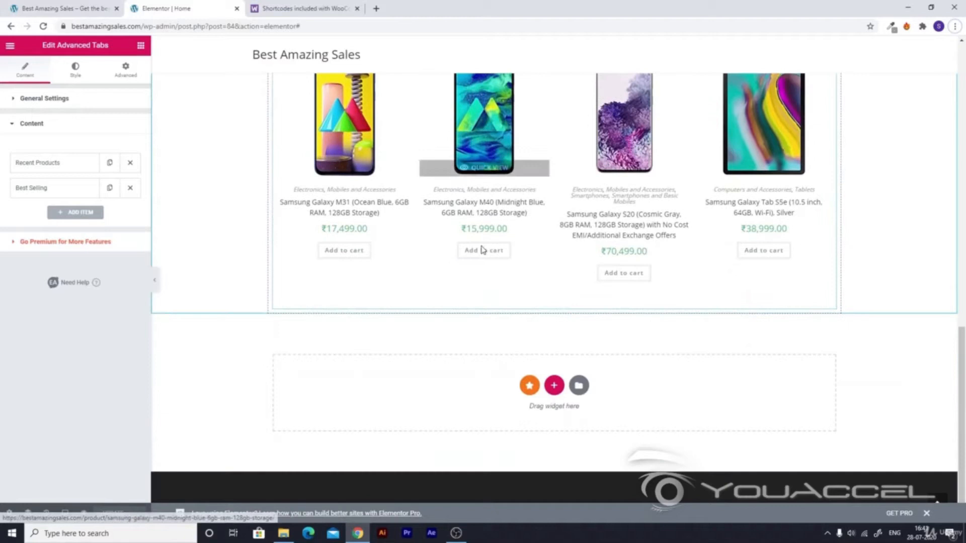
pyautogui.click(555, 387)
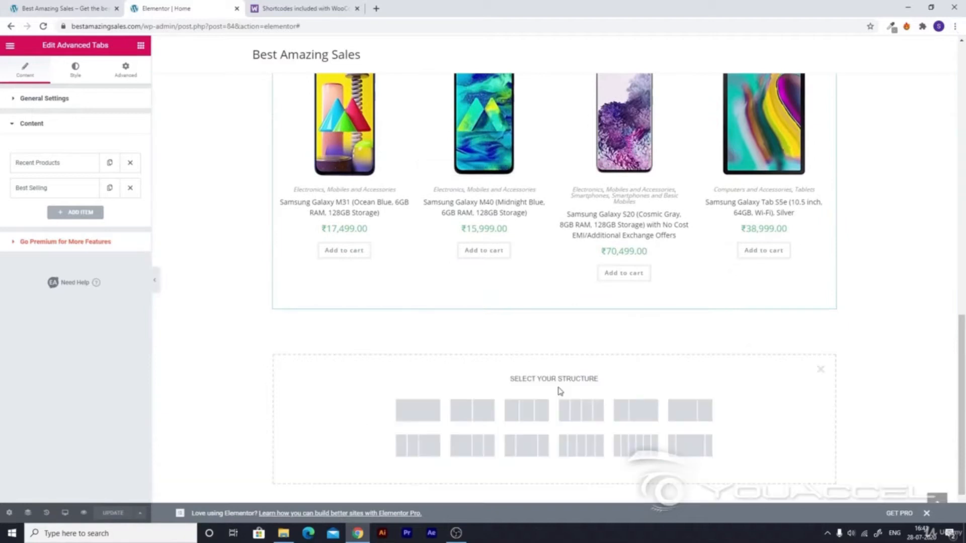
pyautogui.click(580, 416)
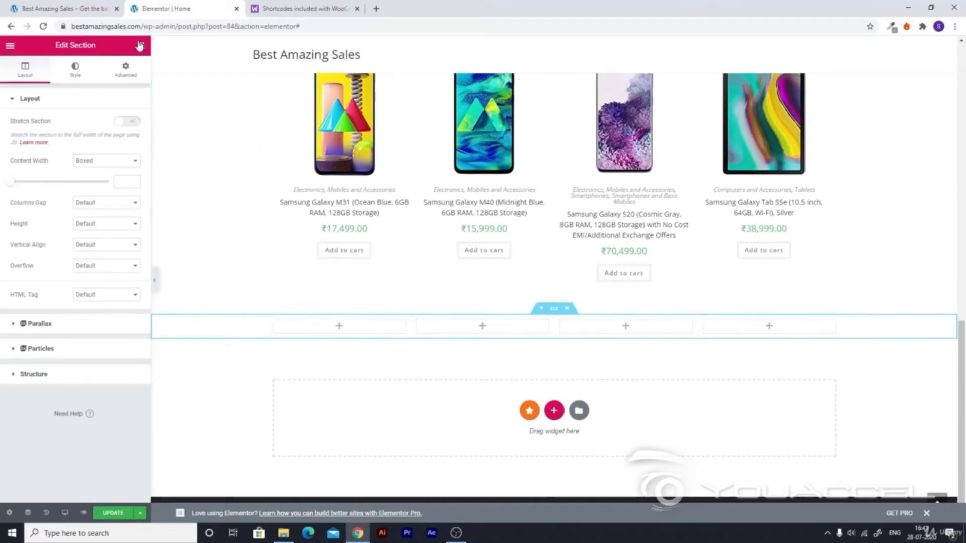
# Search the widgets for "icon" and add an Icon Box to the new section's first column
pyautogui.click(141, 46)
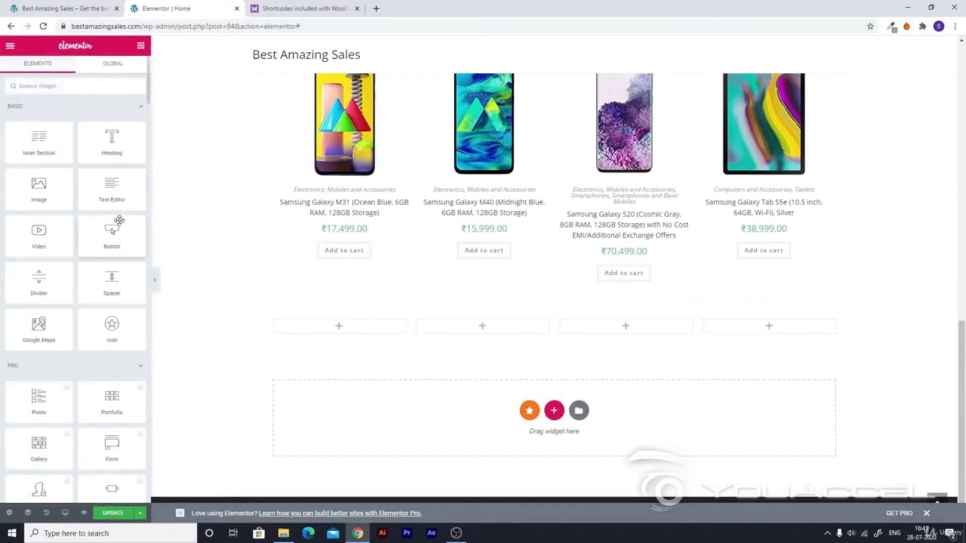
pyautogui.scroll(-4, 100, 257)
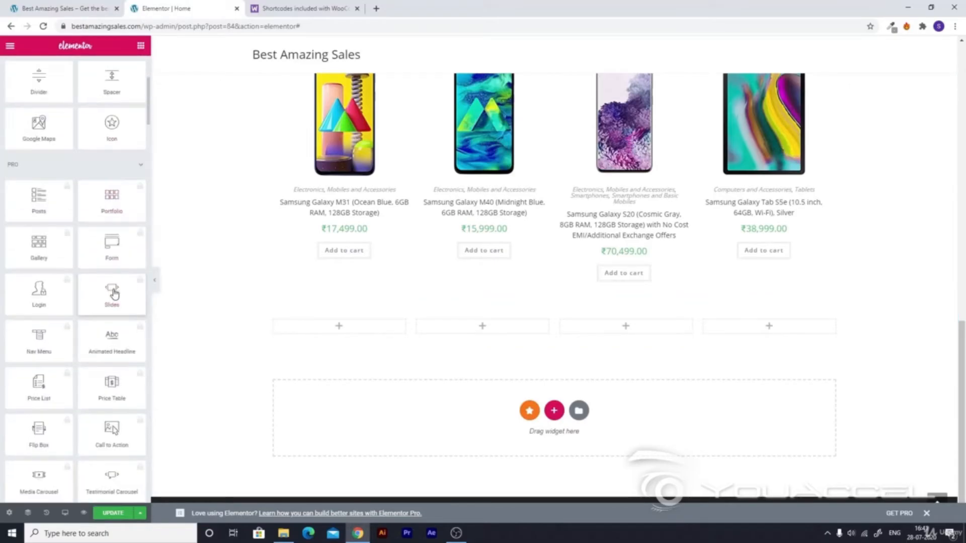
pyautogui.scroll(4, 79, 270)
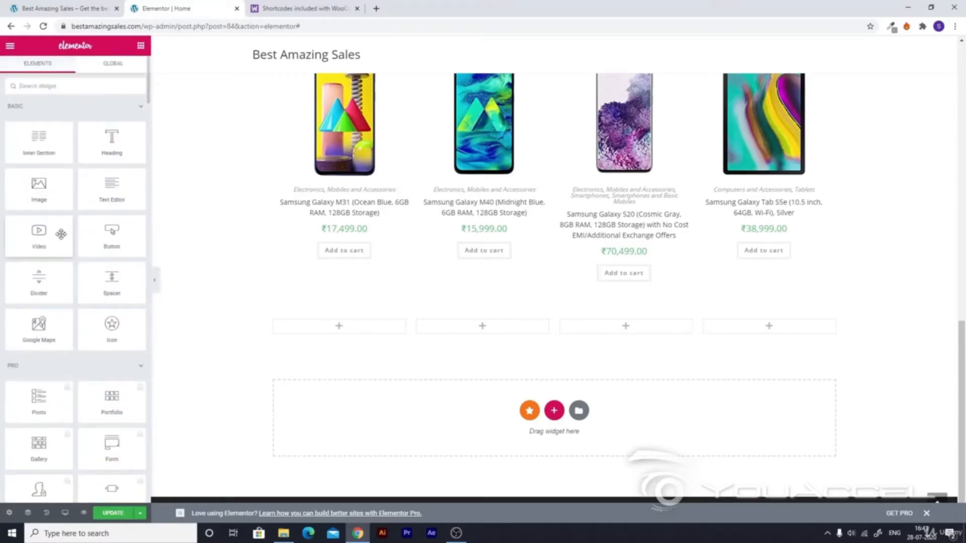
pyautogui.click(48, 87)
pyautogui.write('icon')
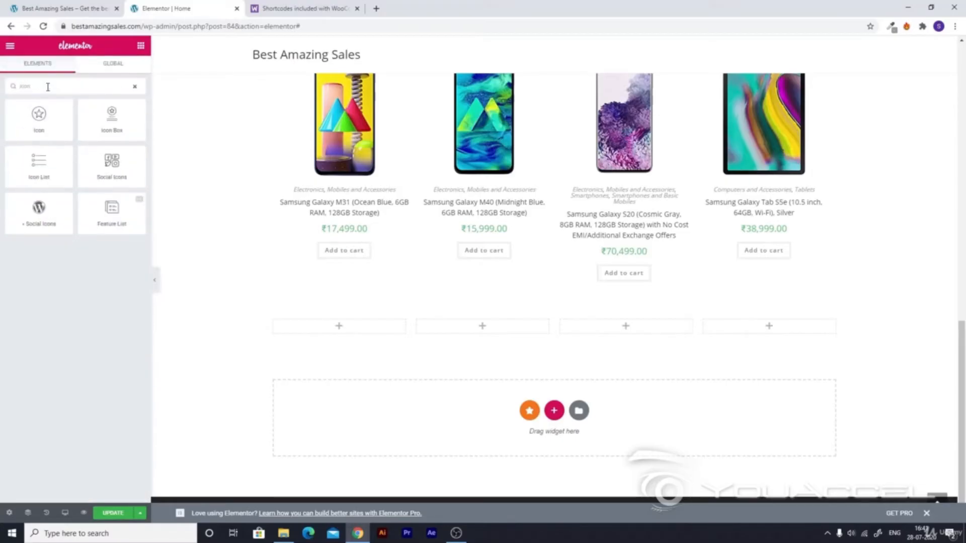
pyautogui.moveTo(115, 127); pyautogui.dragTo(323, 324)
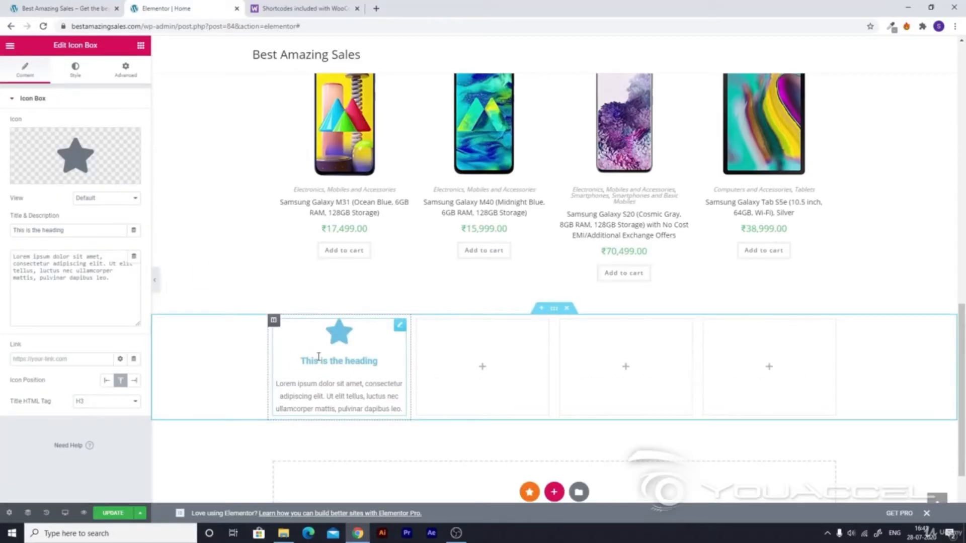
# Replace the icon box's star with the box-truck icon, searching the icon library for "tru"
pyautogui.moveTo(76, 164)
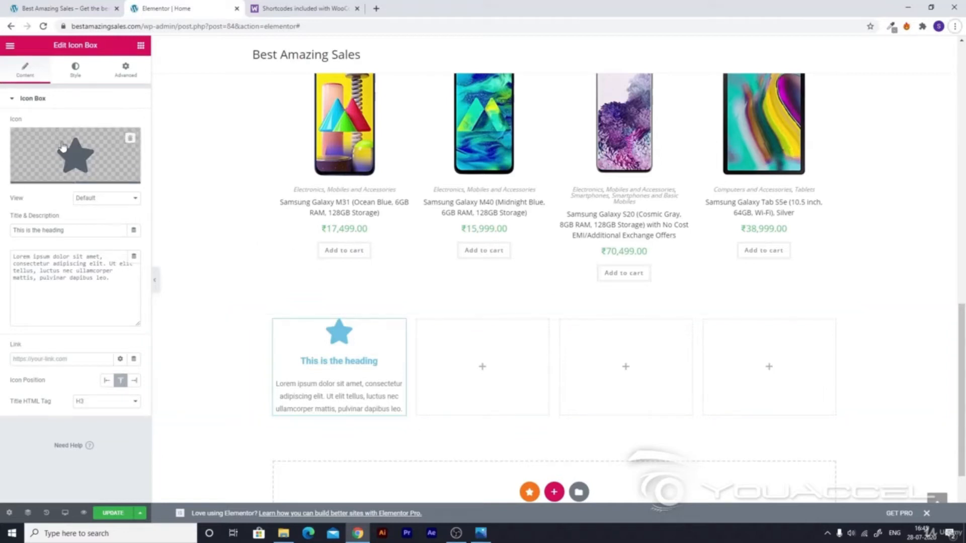
pyautogui.click(51, 163)
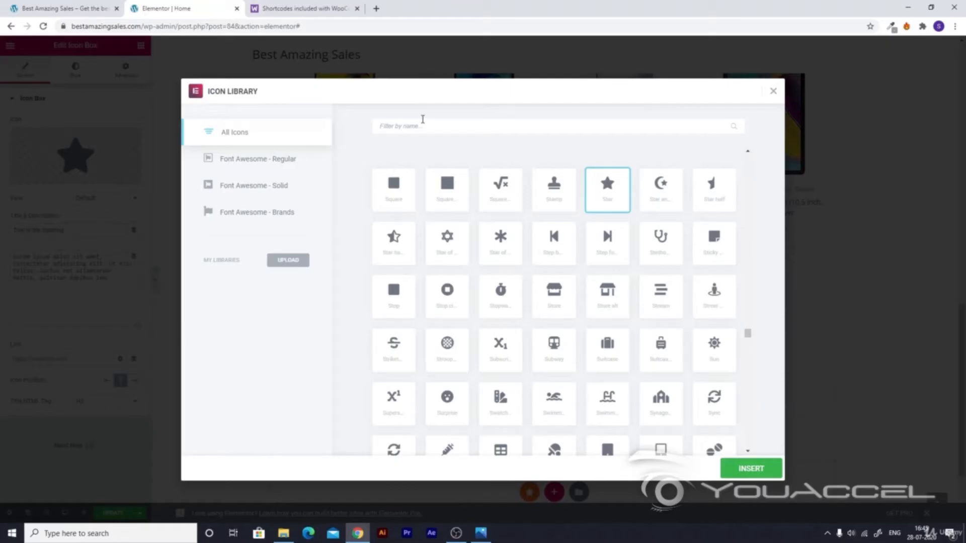
pyautogui.click(423, 119)
pyautogui.write('tru')
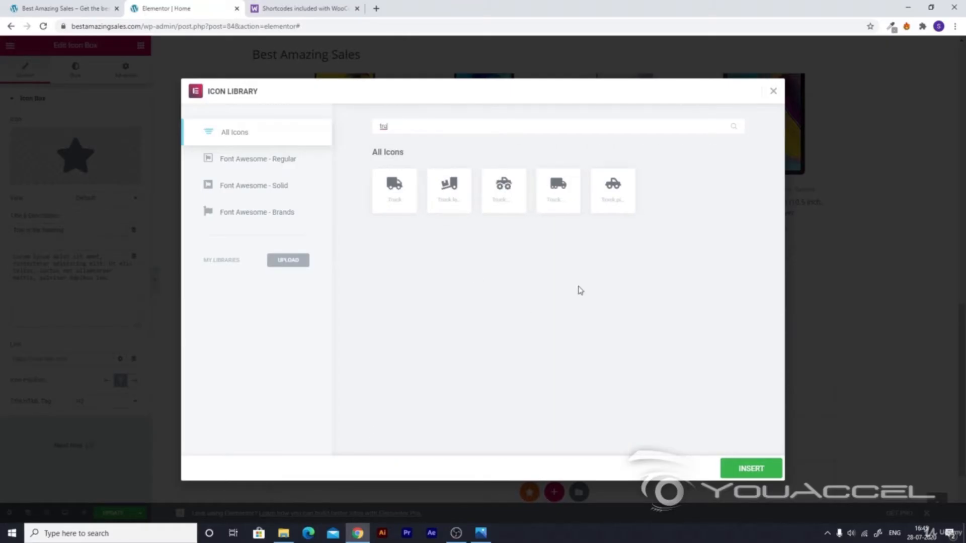
pyautogui.click(562, 194)
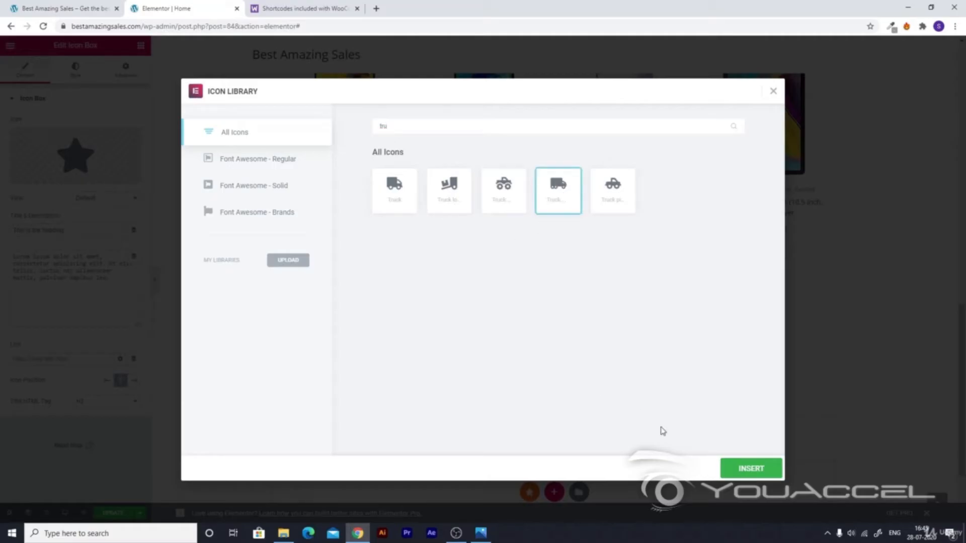
pyautogui.click(749, 470)
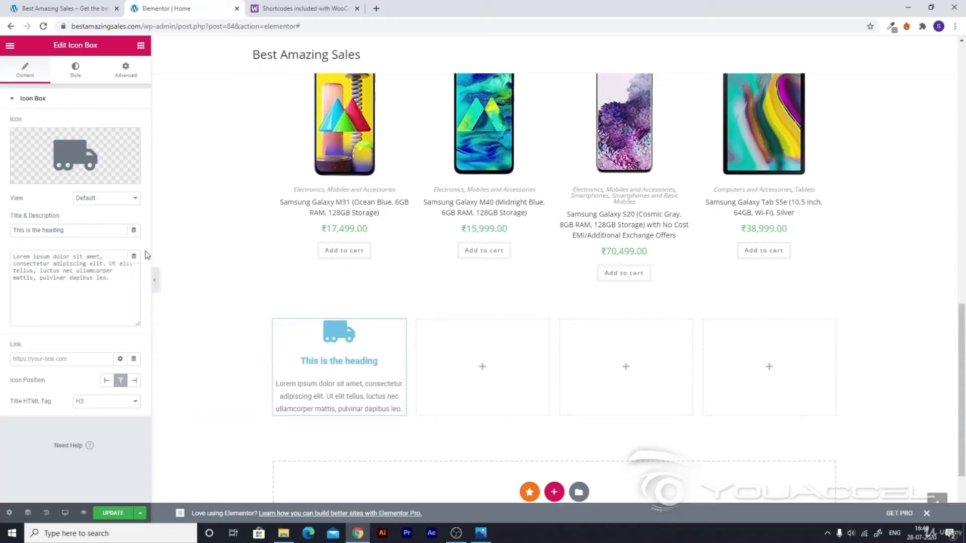
# Change the icon box title to "FREE SHIPPING"
pyautogui.moveTo(76, 229); pyautogui.dragTo(1, 235)
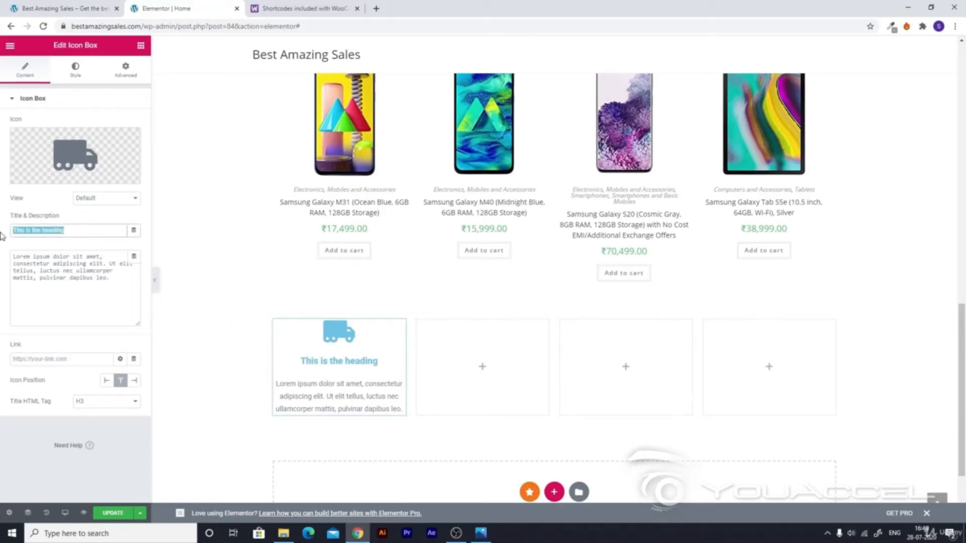
pyautogui.write('Free ')
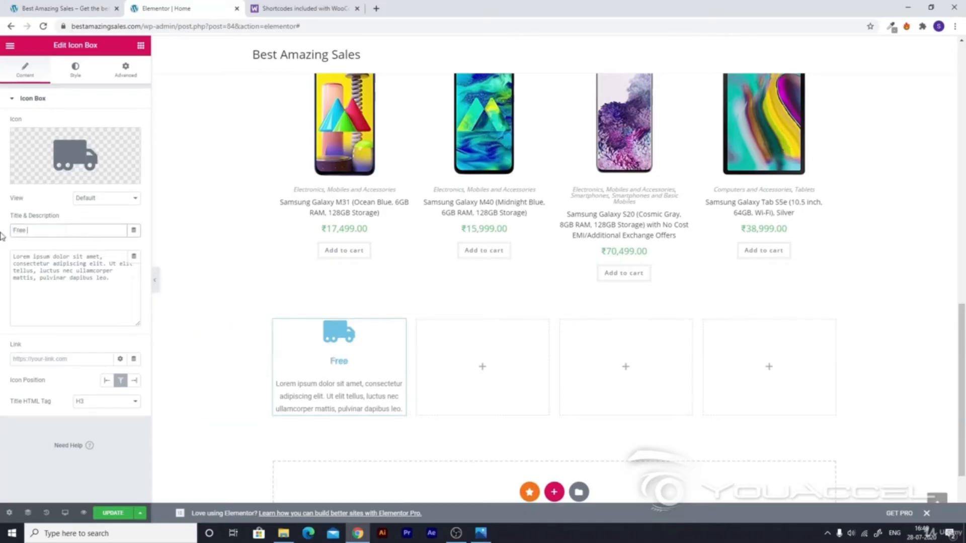
pyautogui.write('Shipp')
pyautogui.press('BackSpace')
pyautogui.press('BackSpace')
pyautogui.press('BackSpace')
pyautogui.press('BackSpace')
pyautogui.press('BackSpace')
pyautogui.press('BackSpace')
pyautogui.press('BackSpace')
pyautogui.press('BackSpace')
pyautogui.press('BackSpace')
pyautogui.write('REE SHIPPING')
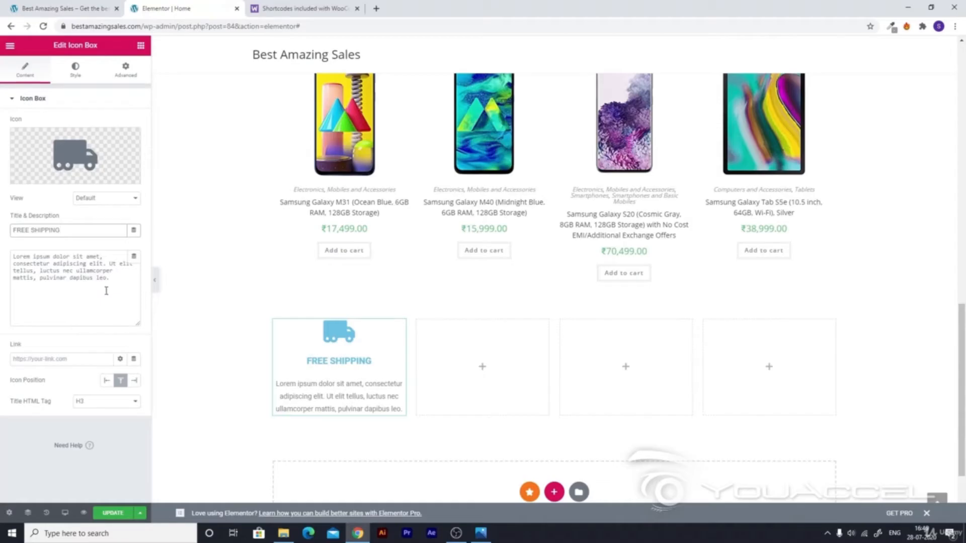
# Set the truck icon's normal primary color to white (#FFFFFF)
pyautogui.click(74, 70)
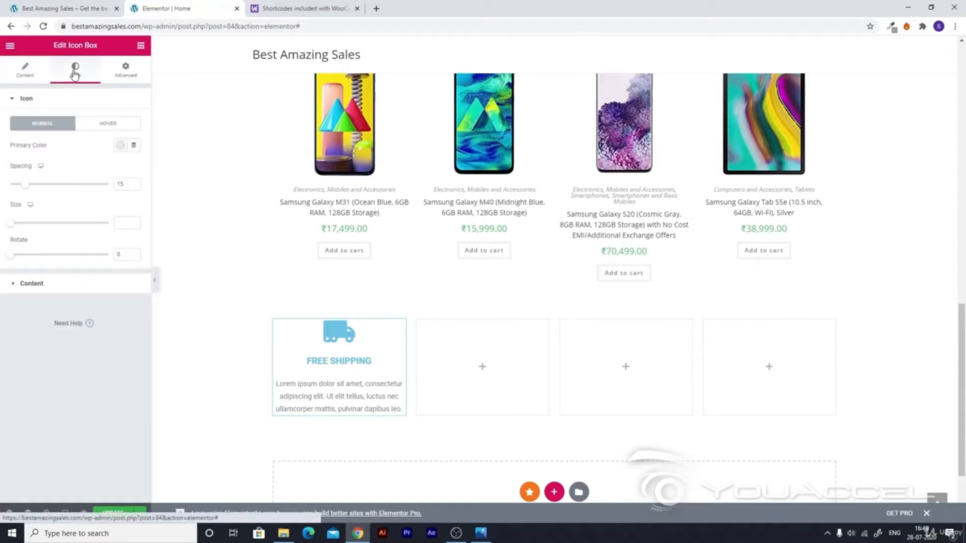
pyautogui.click(121, 146)
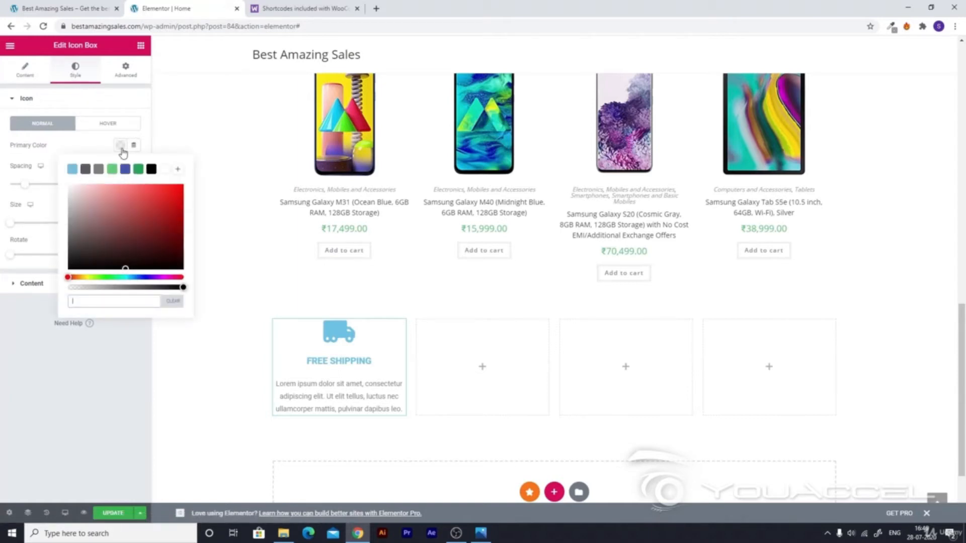
pyautogui.click(166, 170)
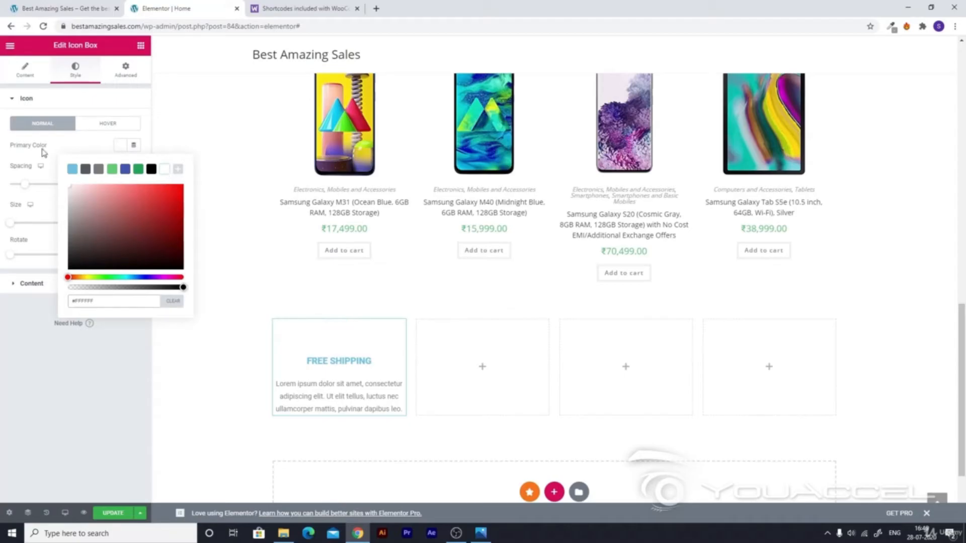
pyautogui.click(60, 151)
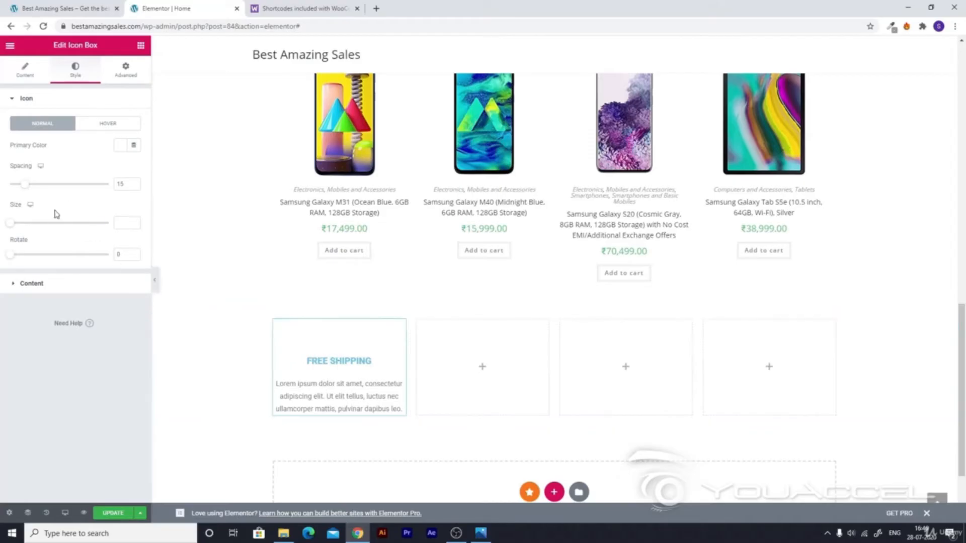
# Set the icon box's title and description colors to white
pyautogui.click(12, 283)
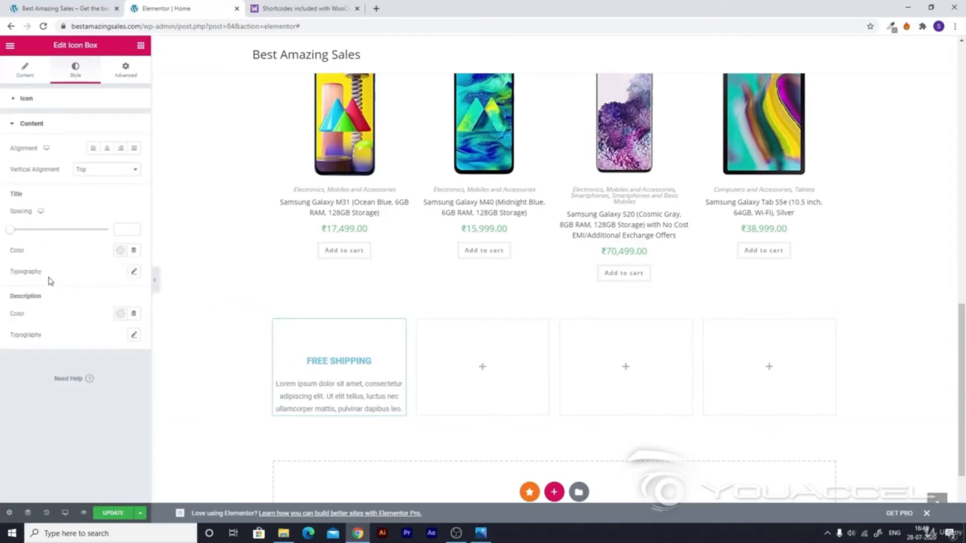
pyautogui.click(120, 250)
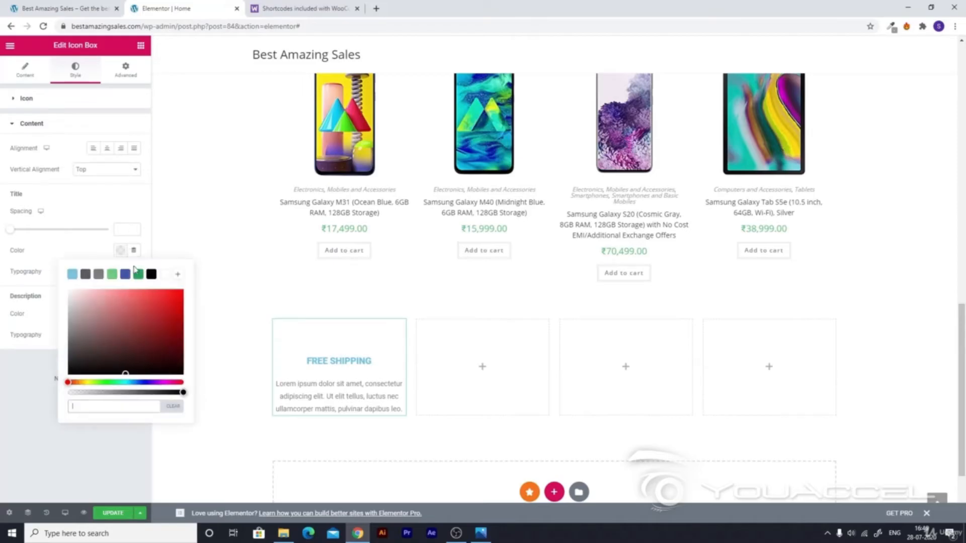
pyautogui.click(165, 276)
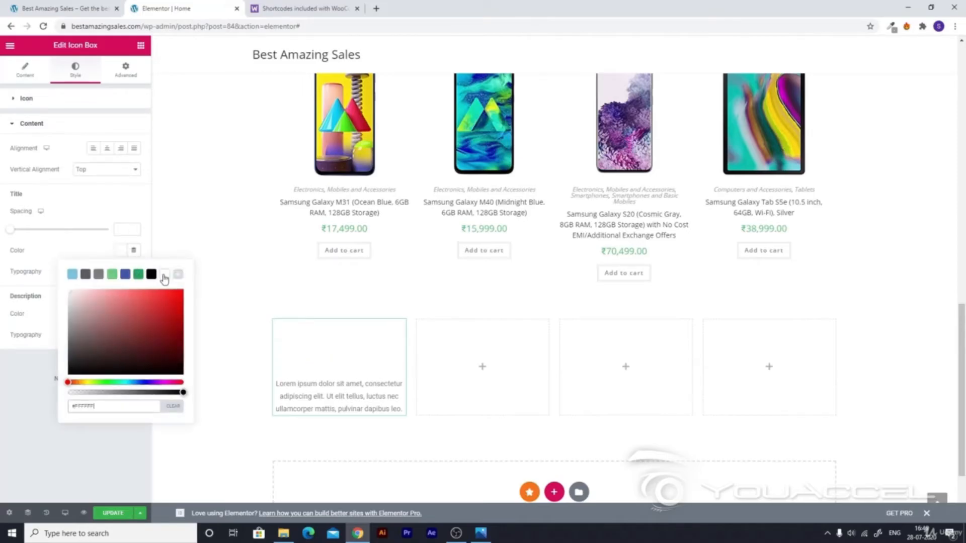
pyautogui.click(36, 245)
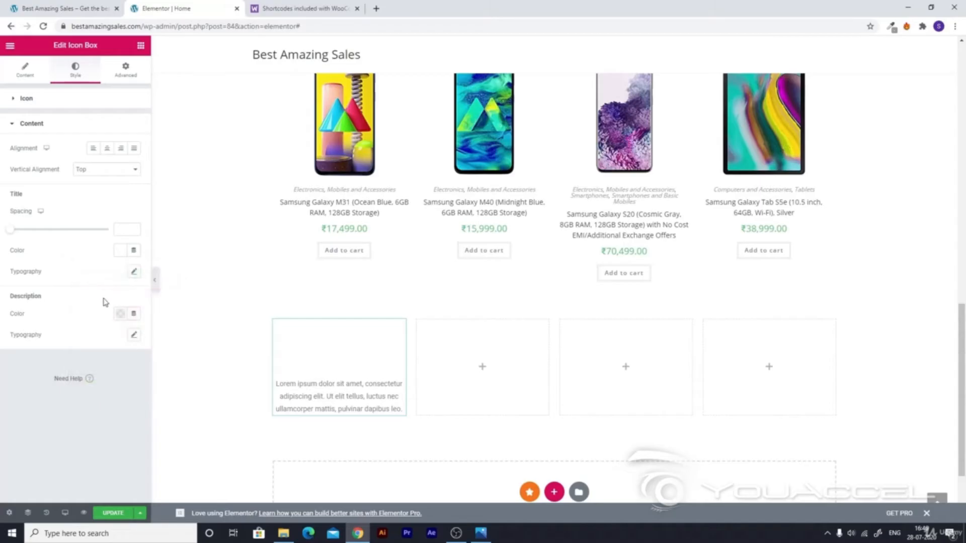
pyautogui.click(119, 313)
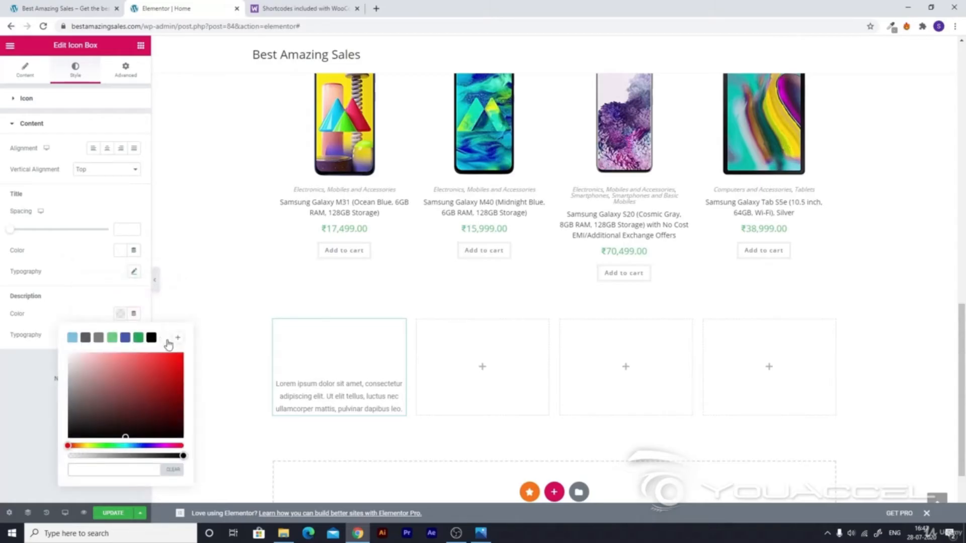
pyautogui.click(165, 338)
pyautogui.click(70, 271)
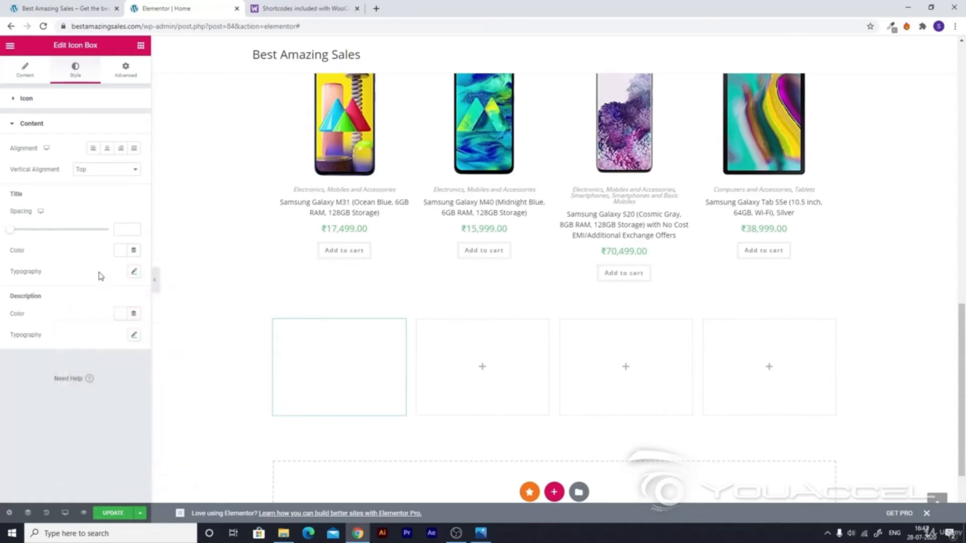
# Set the icon box title's typography to the Poppins font family at size 19 px
pyautogui.click(133, 272)
pyautogui.click(103, 299)
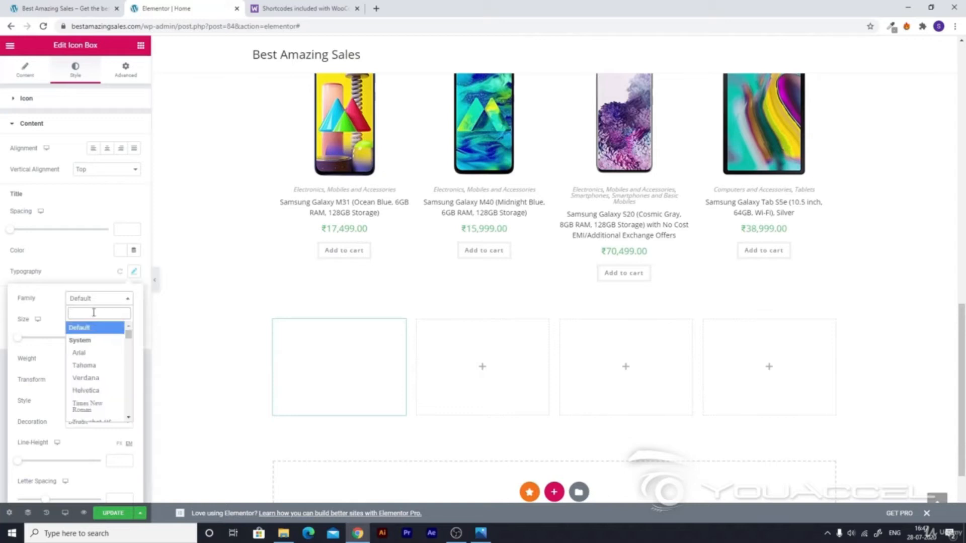
pyautogui.write('POPP')
pyautogui.press('Return')
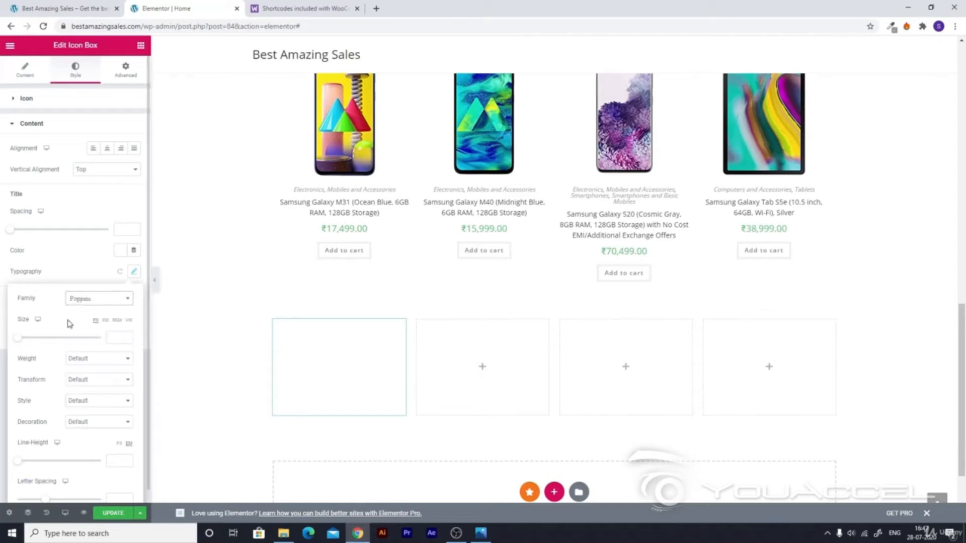
pyautogui.click(111, 338)
pyautogui.write('19')
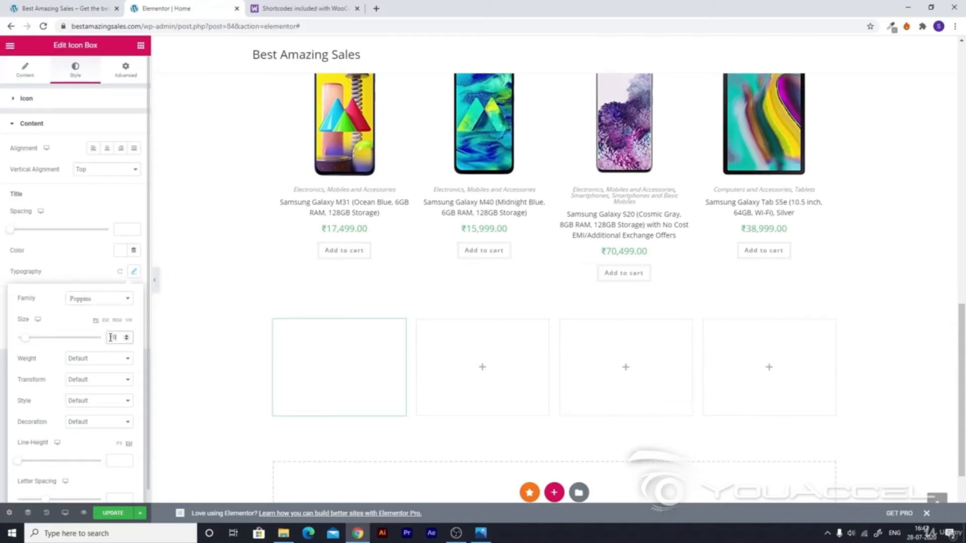
pyautogui.click(69, 238)
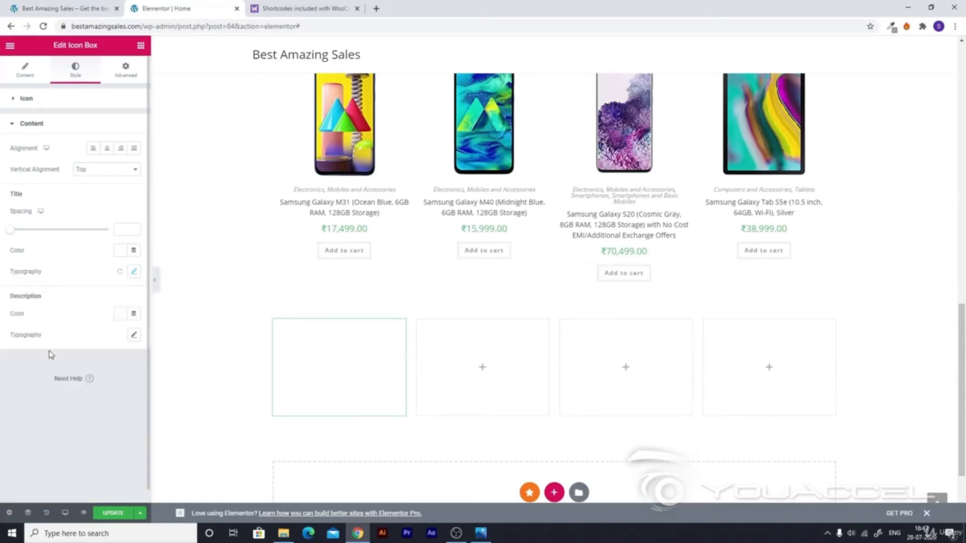
# Reduce the font size of the icon box description and update the page
pyautogui.click(134, 336)
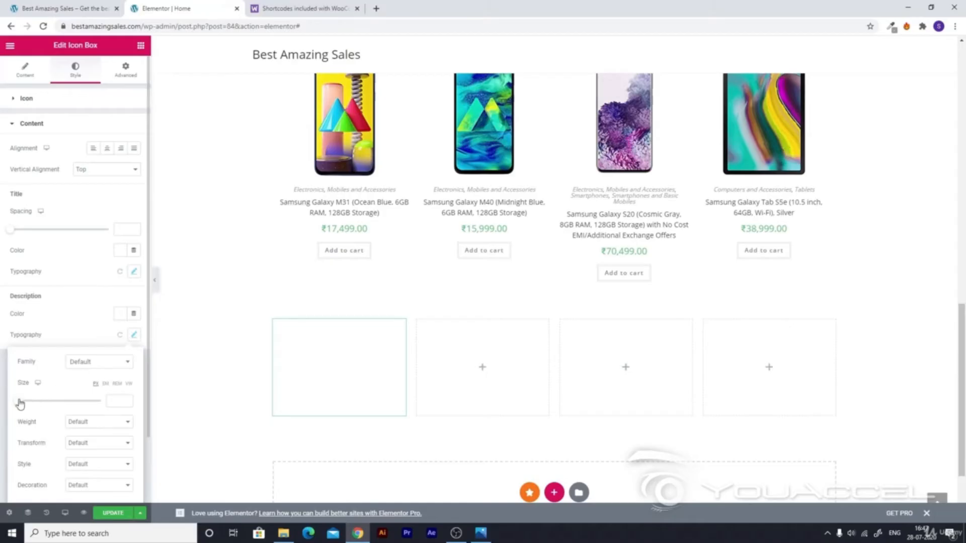
pyautogui.moveTo(20, 404); pyautogui.dragTo(22, 403)
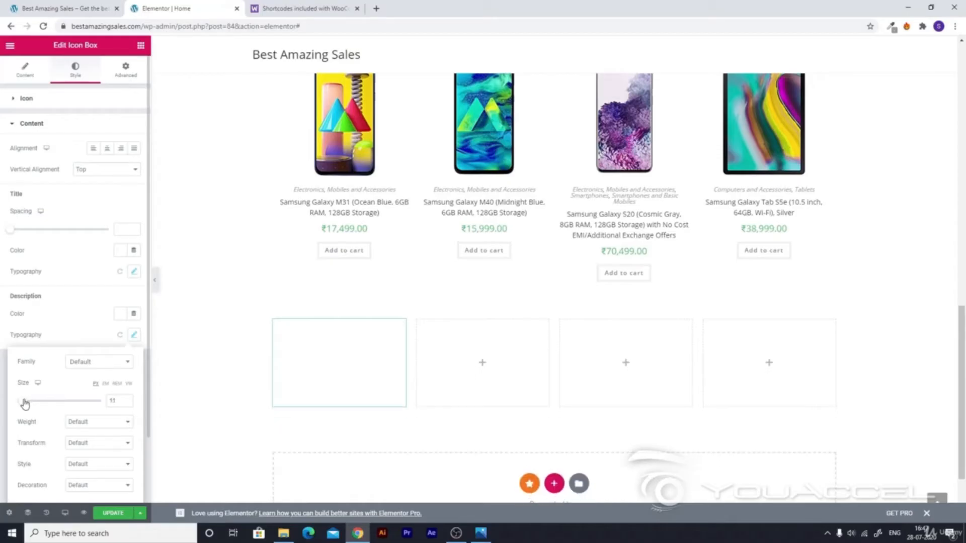
pyautogui.click(80, 319)
pyautogui.click(108, 513)
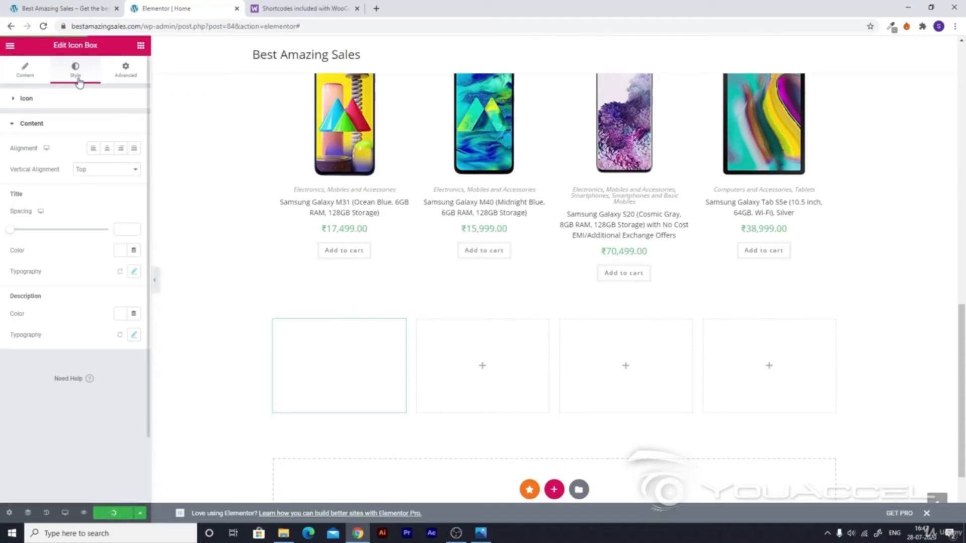
# Give the FREE SHIPPING icon box a classic background in the preset indigo-blue color
pyautogui.click(126, 73)
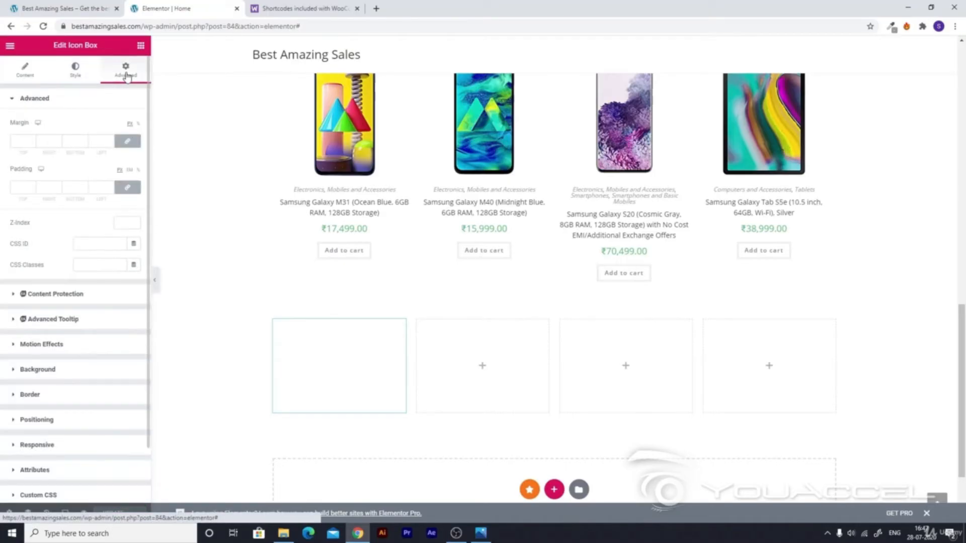
pyautogui.click(22, 370)
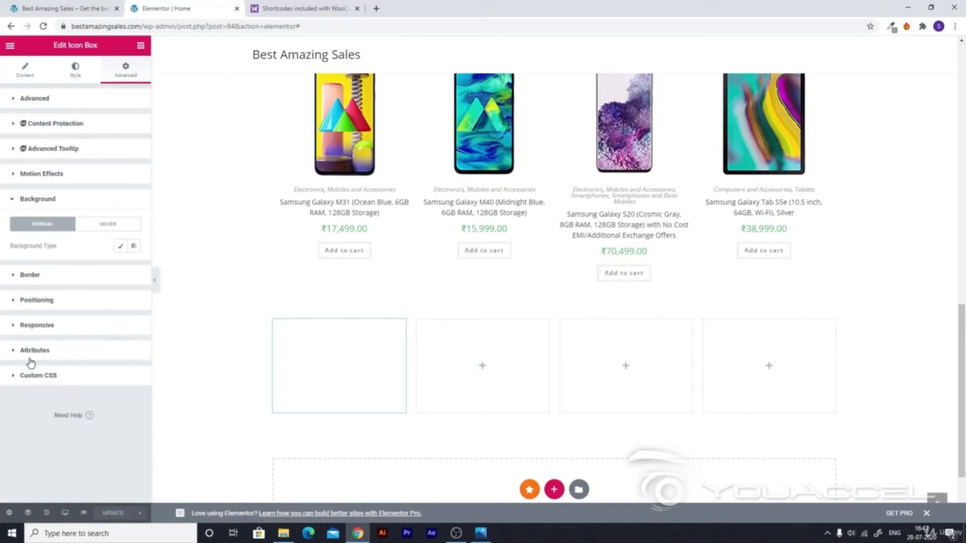
pyautogui.click(120, 246)
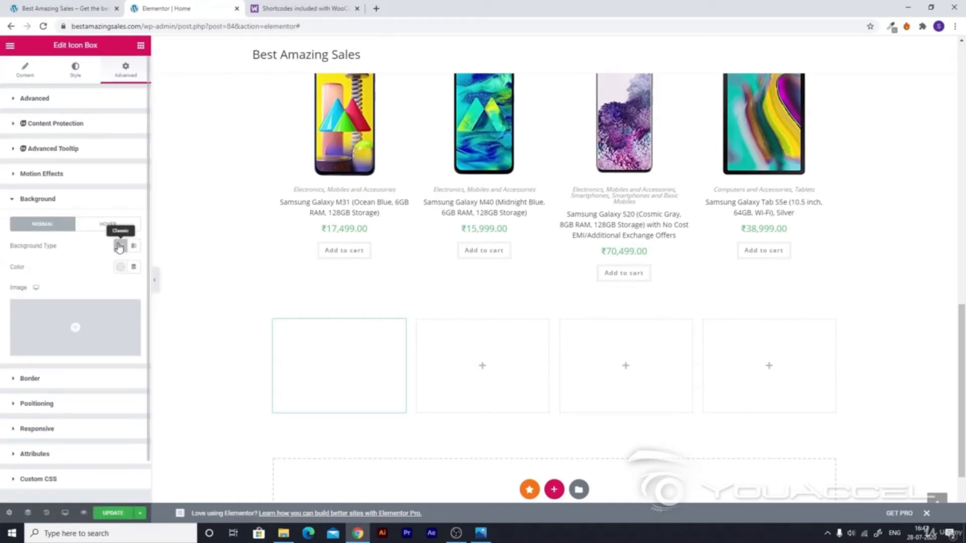
pyautogui.click(121, 267)
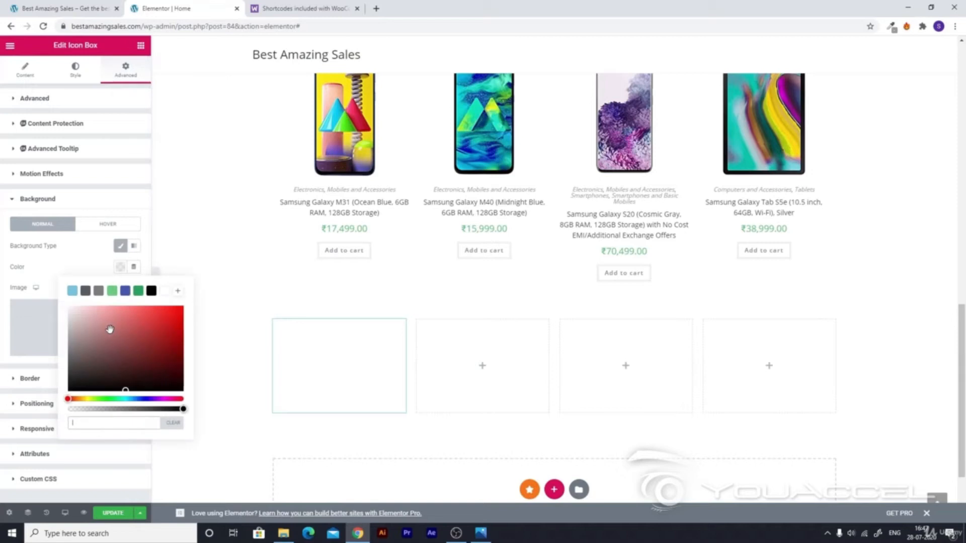
pyautogui.click(86, 292)
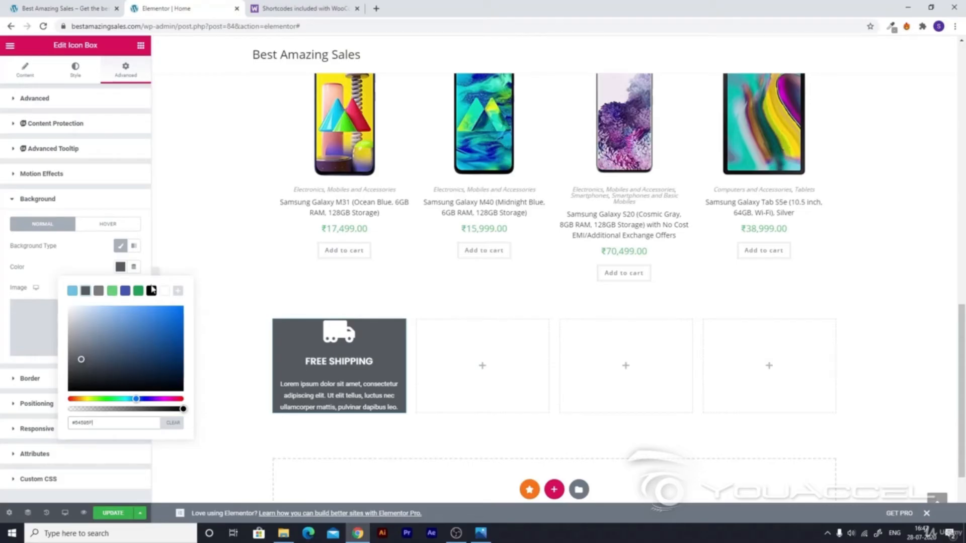
pyautogui.click(125, 290)
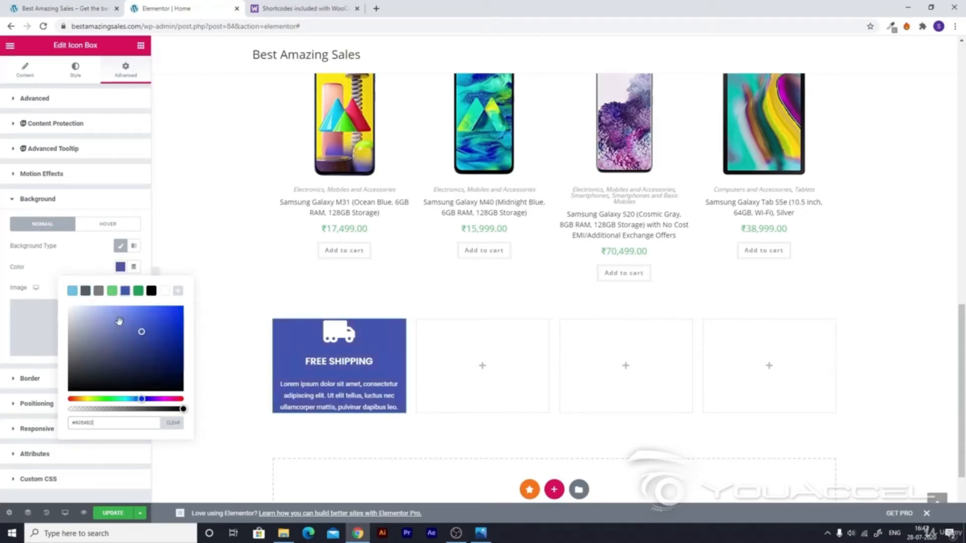
pyautogui.click(99, 478)
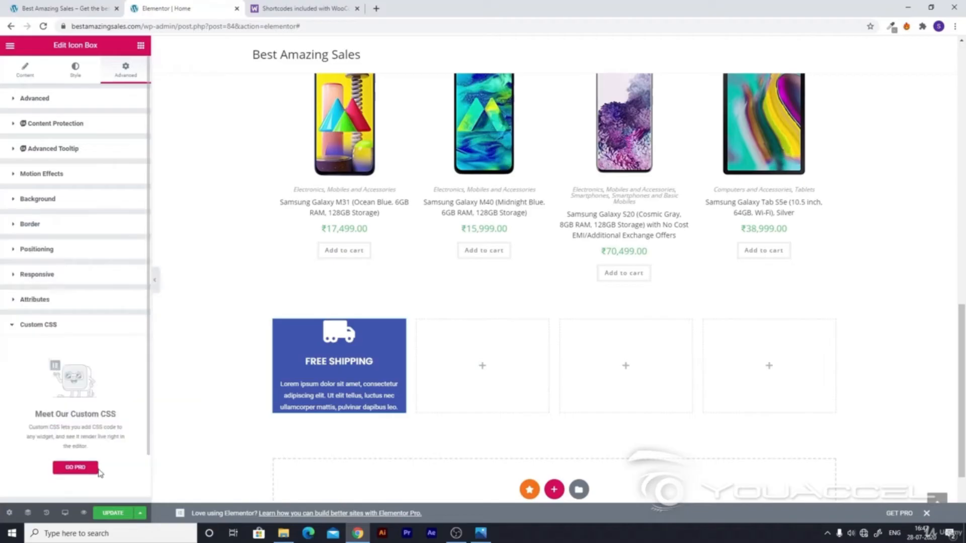
# Unlink the icon box's padding values and set the top and bottom padding to 30
pyautogui.click(20, 100)
pyautogui.click(128, 188)
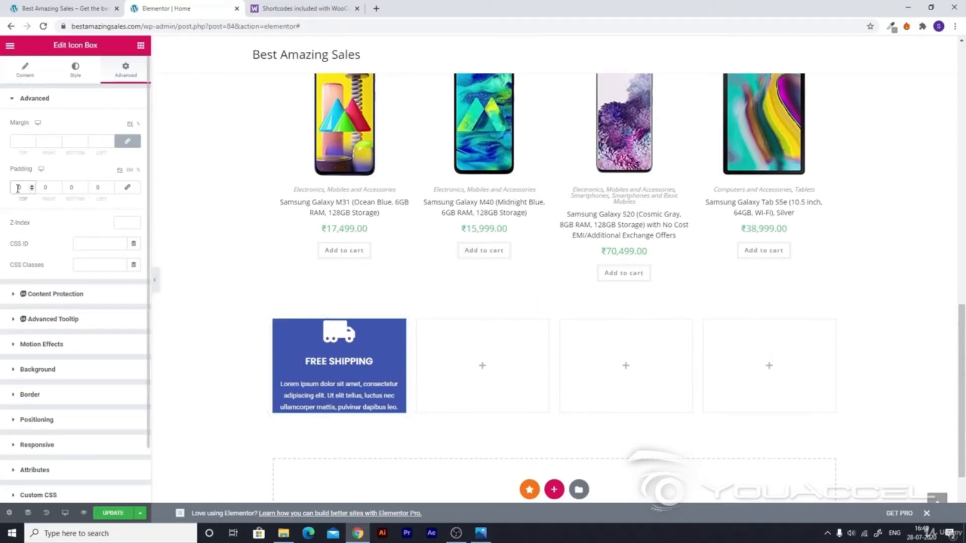
pyautogui.write('3')
pyautogui.click(70, 188)
pyautogui.write('3')
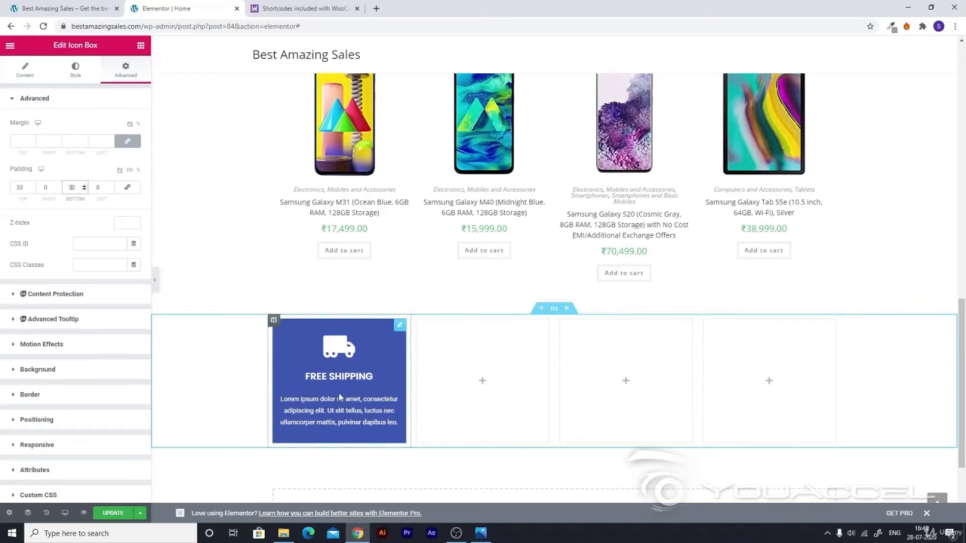
# Copy the FREE SHIPPING icon box and paste it into the three empty columns beside it
pyautogui.rightClick(330, 372)
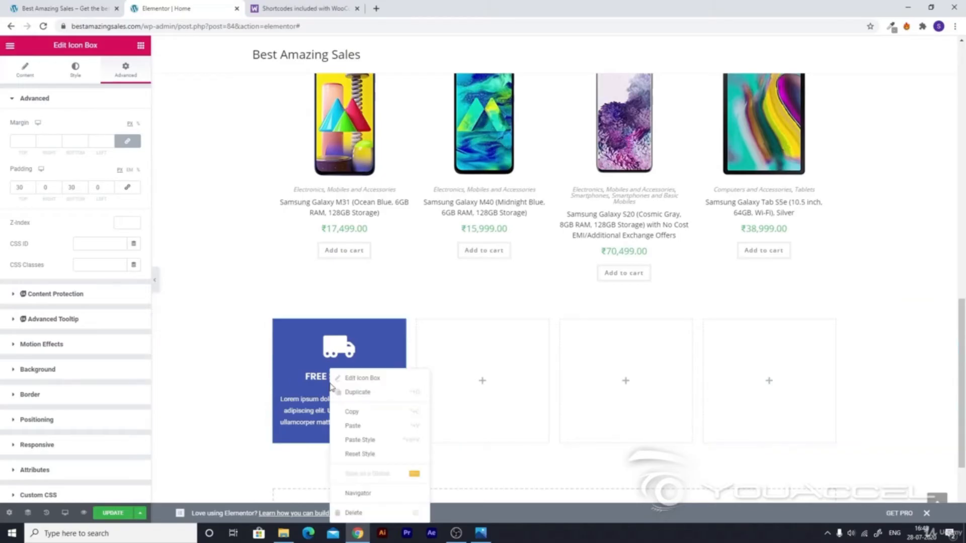
pyautogui.click(353, 410)
pyautogui.rightClick(447, 373)
pyautogui.click(468, 446)
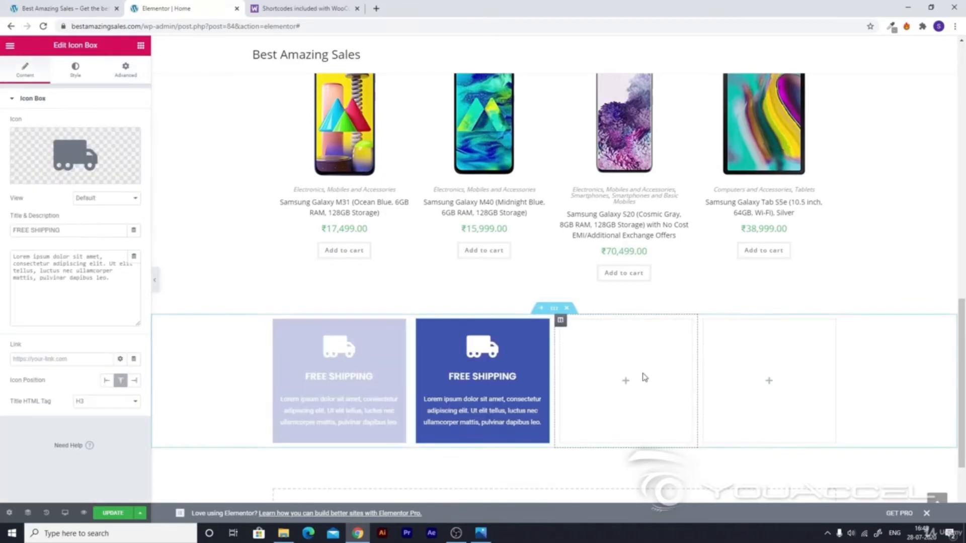
pyautogui.rightClick(642, 375)
pyautogui.click(669, 446)
pyautogui.rightClick(752, 374)
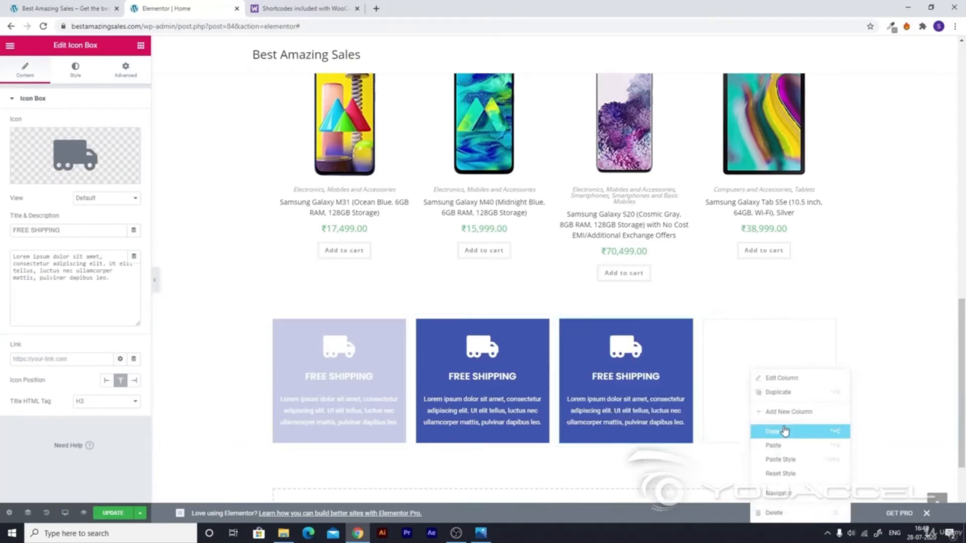
pyautogui.click(786, 447)
# Open the icon library for the second column's icon box
pyautogui.doubleClick(491, 377)
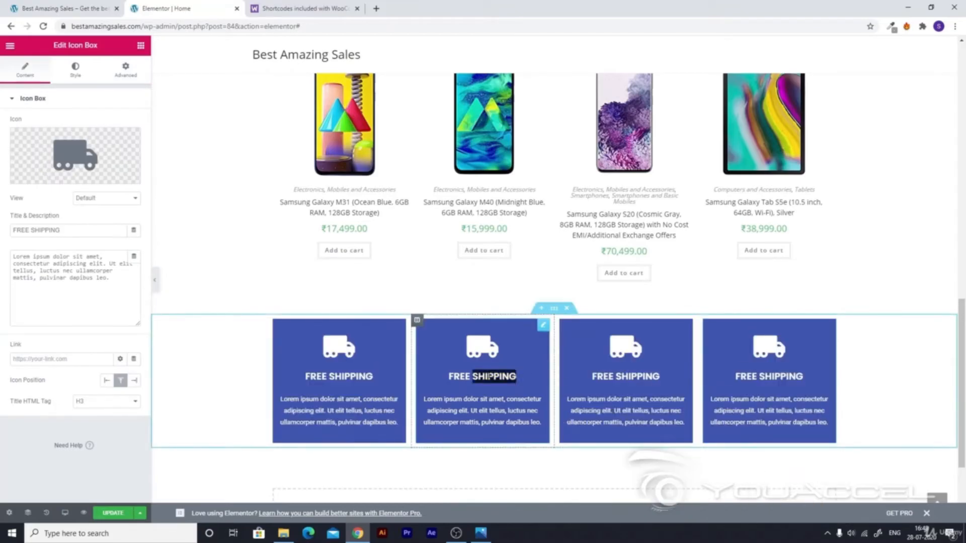
pyautogui.click(481, 349)
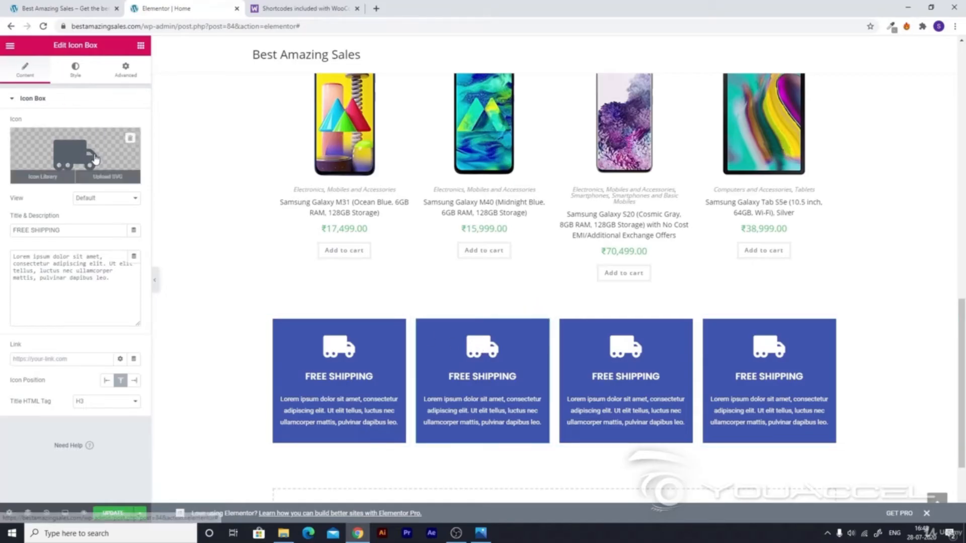
pyautogui.doubleClick(516, 410)
pyautogui.click(285, 280)
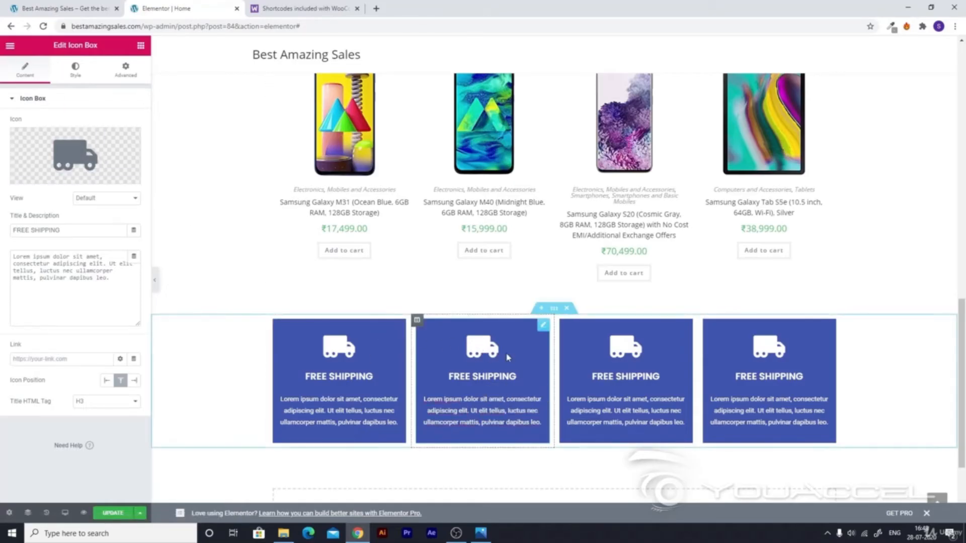
pyautogui.click(41, 157)
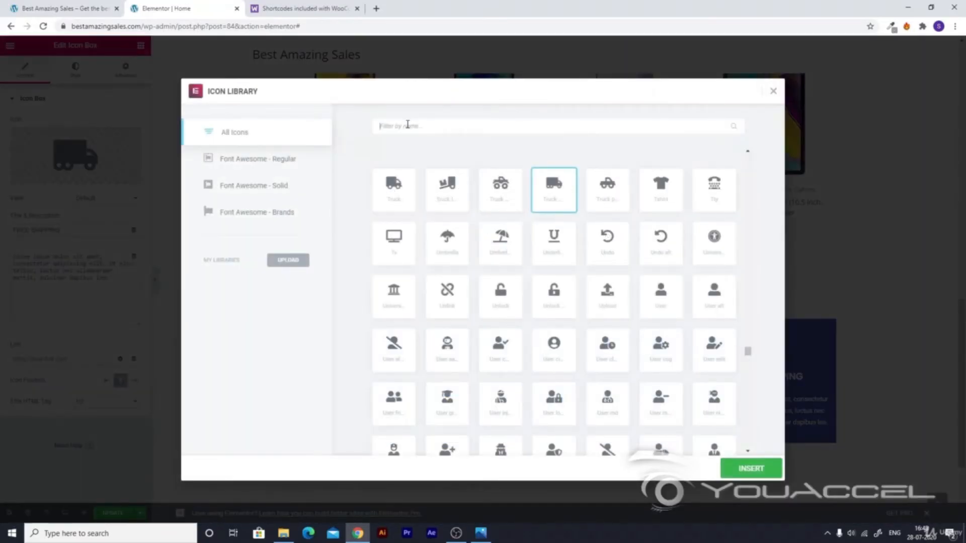
# Search the icon library for "DISCO" and "LABE", clear the filter and browse the icons
pyautogui.write('DISCO')
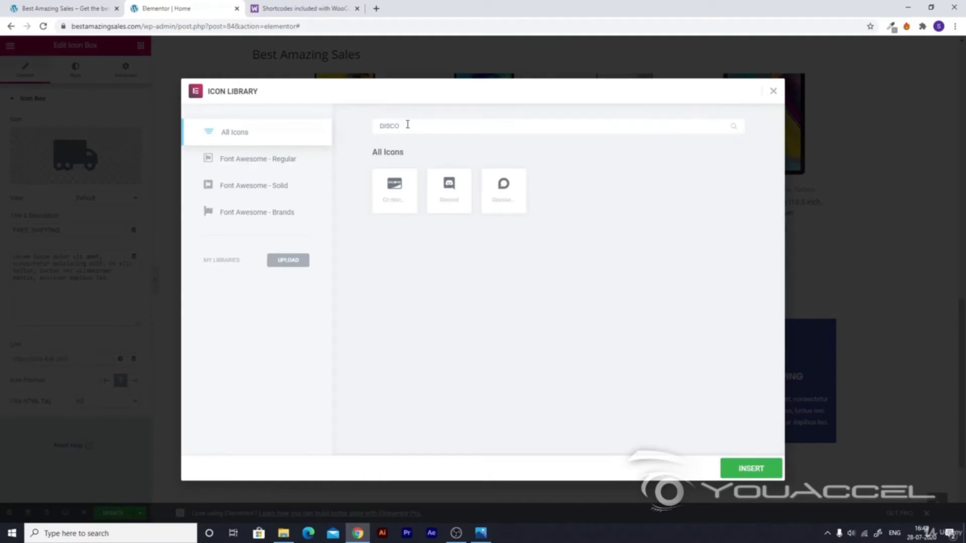
pyautogui.press('BackSpace')
pyautogui.press('BackSpace')
pyautogui.press('BackSpace')
pyautogui.press('BackSpace')
pyautogui.press('BackSpace')
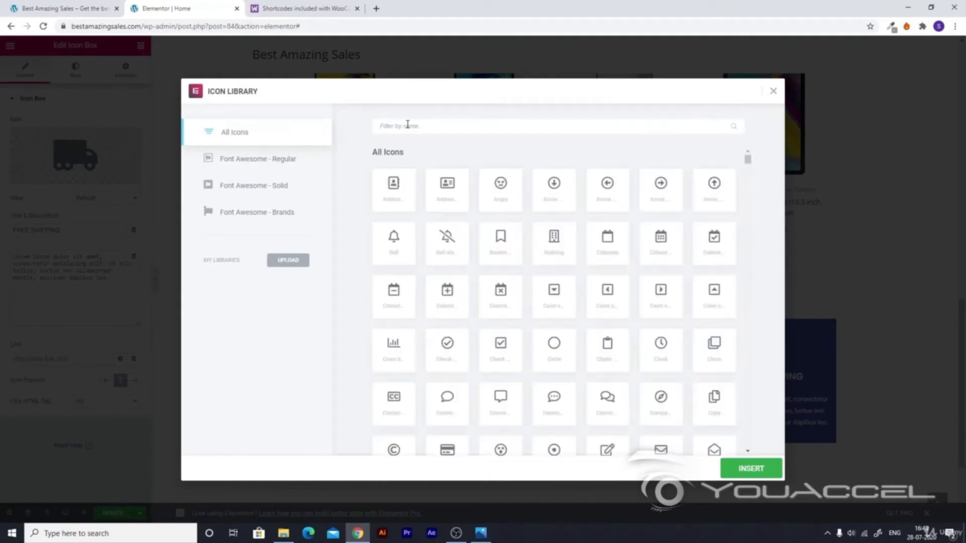
pyautogui.write('LABE')
pyautogui.press('BackSpace')
pyautogui.press('BackSpace')
pyautogui.press('BackSpace')
pyautogui.press('BackSpace')
pyautogui.scroll(-2, 558, 306)
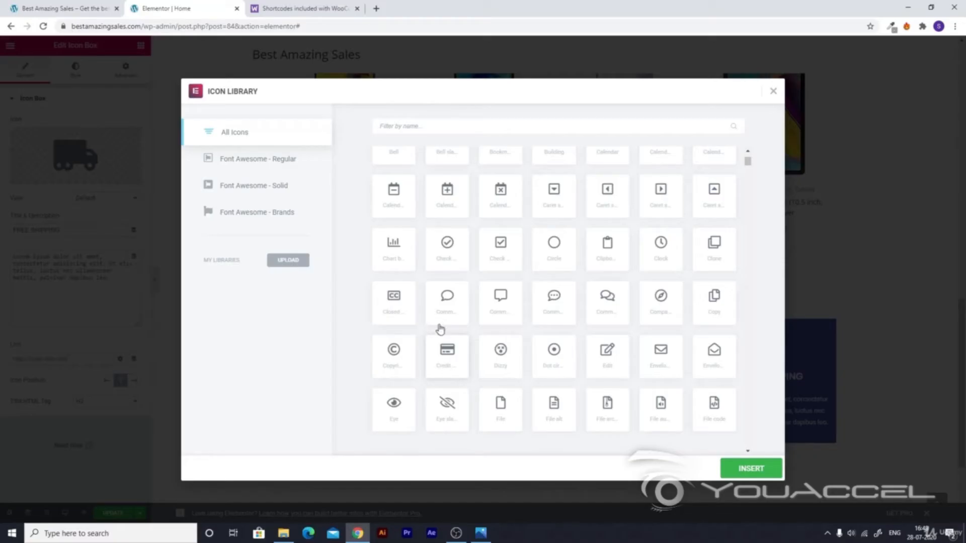
# Filter the icons by "SER" and insert the astronaut user icon into the second icon box
pyautogui.write('SER')
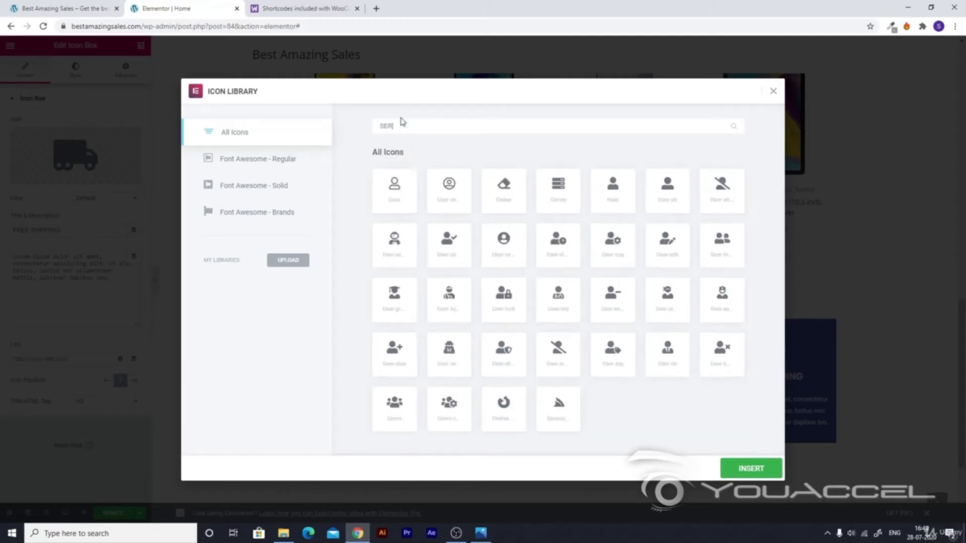
pyautogui.write('V')
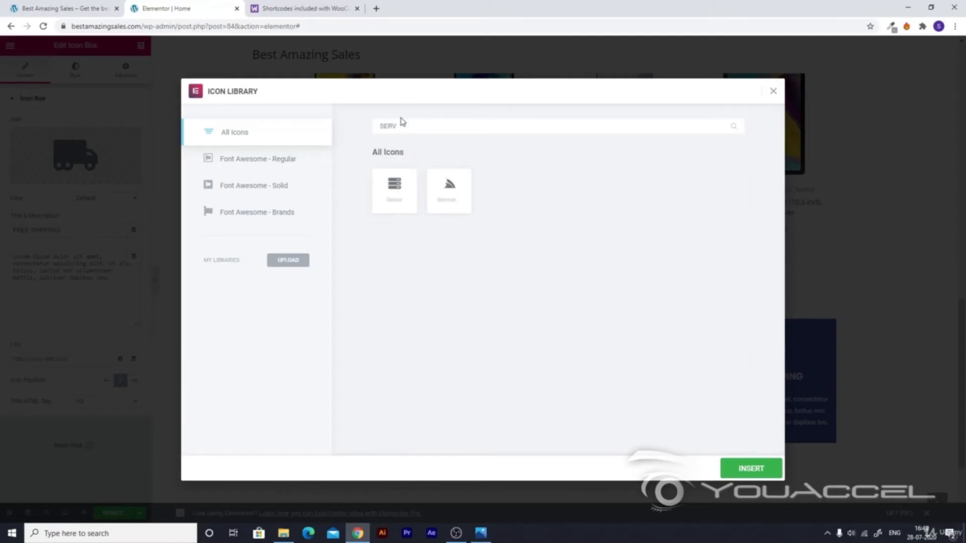
pyautogui.press('BackSpace')
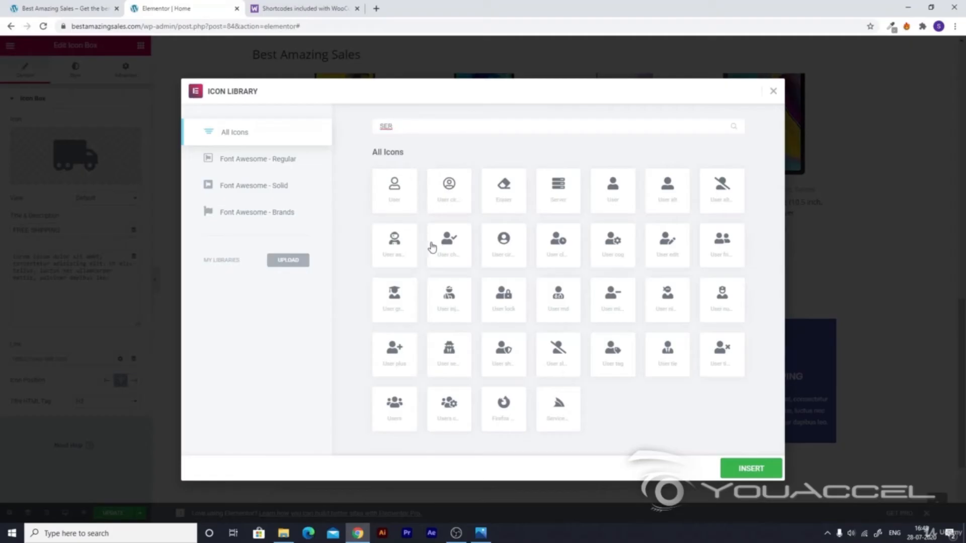
pyautogui.click(387, 248)
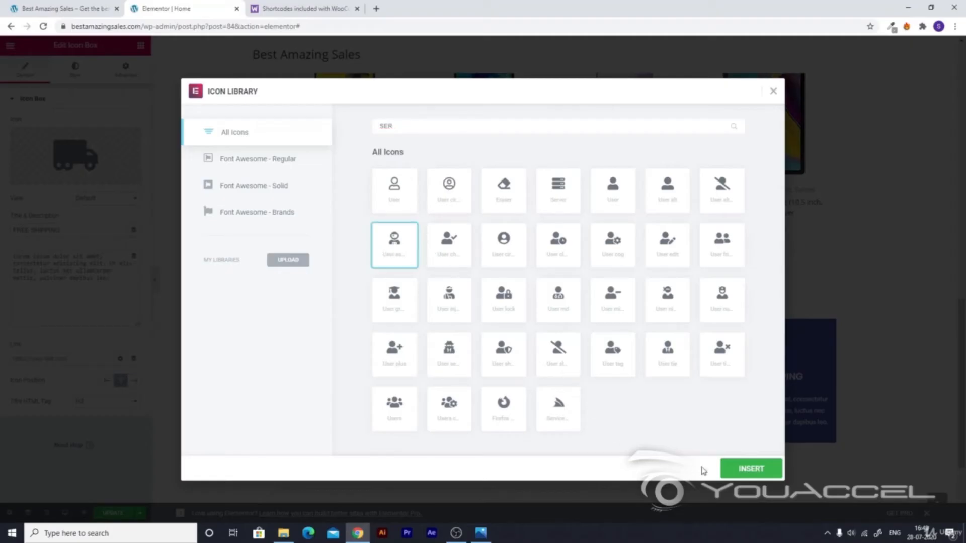
pyautogui.click(743, 470)
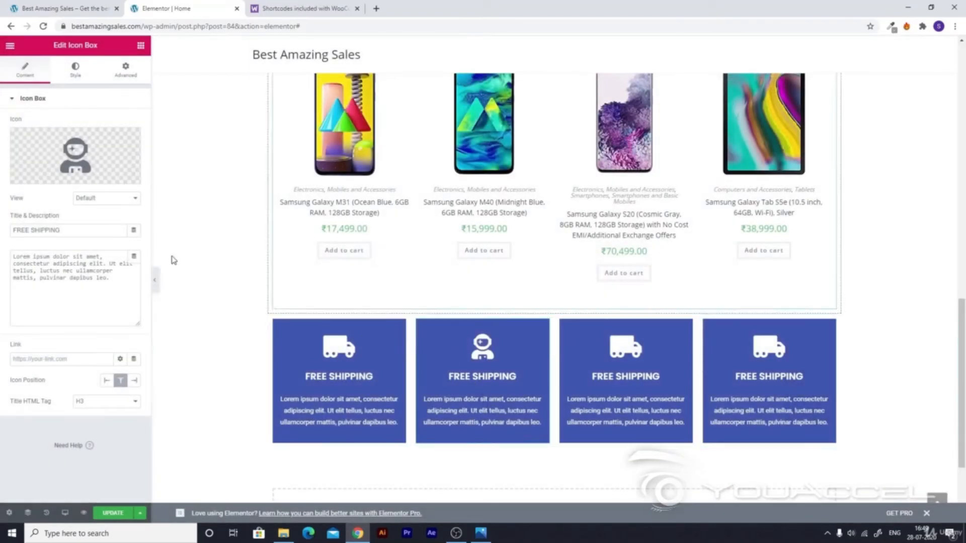
# Replace the second icon box's title with "GUARANTEE SERVICE"
pyautogui.moveTo(71, 230); pyautogui.dragTo(2, 230)
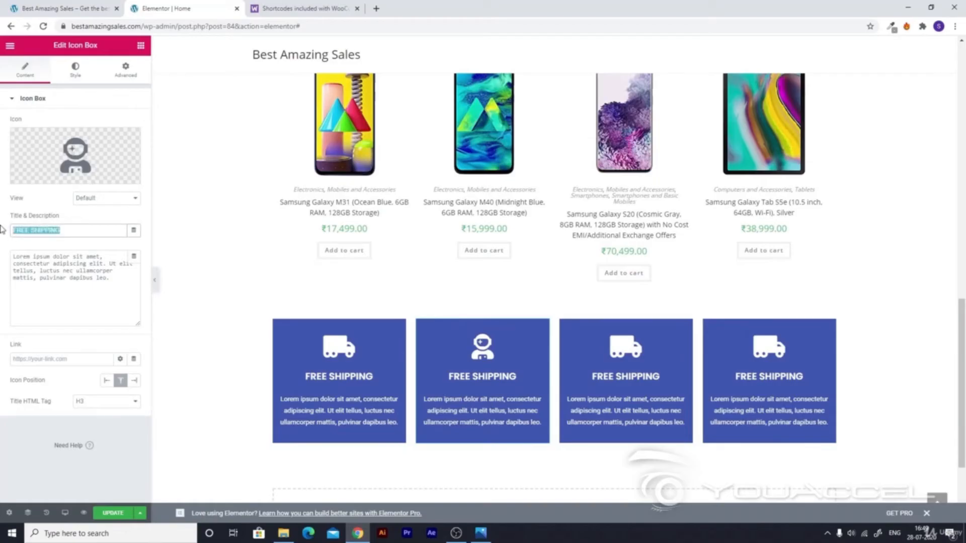
pyautogui.press('BackSpace')
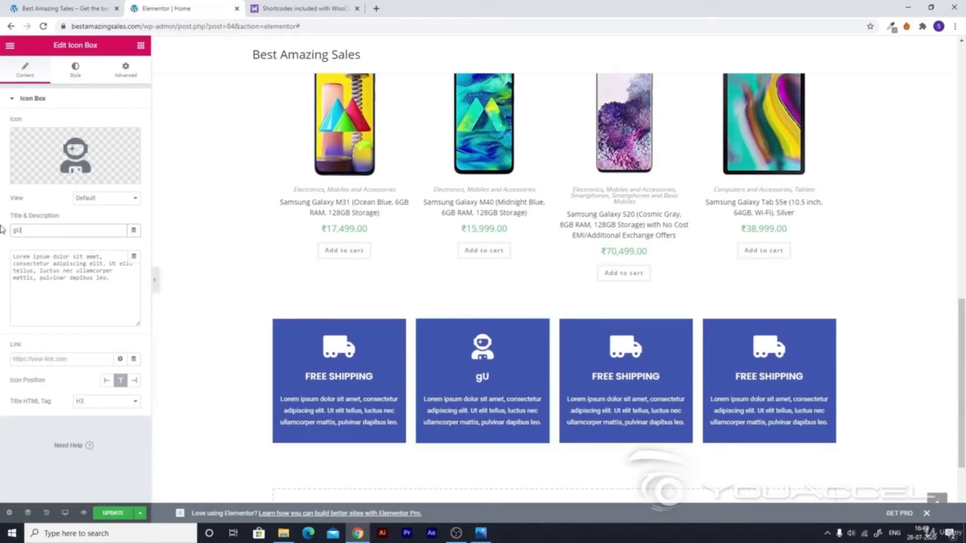
pyautogui.write('GUR')
pyautogui.press('BackSpace')
pyautogui.write('ARAR')
pyautogui.press('BackSpace')
pyautogui.write('MT')
pyautogui.press('BackSpace')
pyautogui.press('BackSpace')
pyautogui.write('NTEE ')
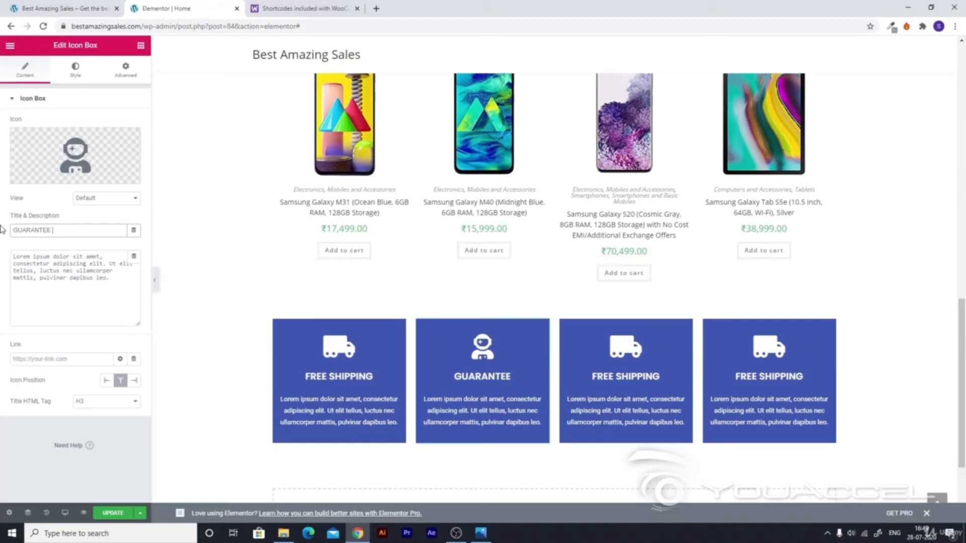
pyautogui.write('sERVICE')
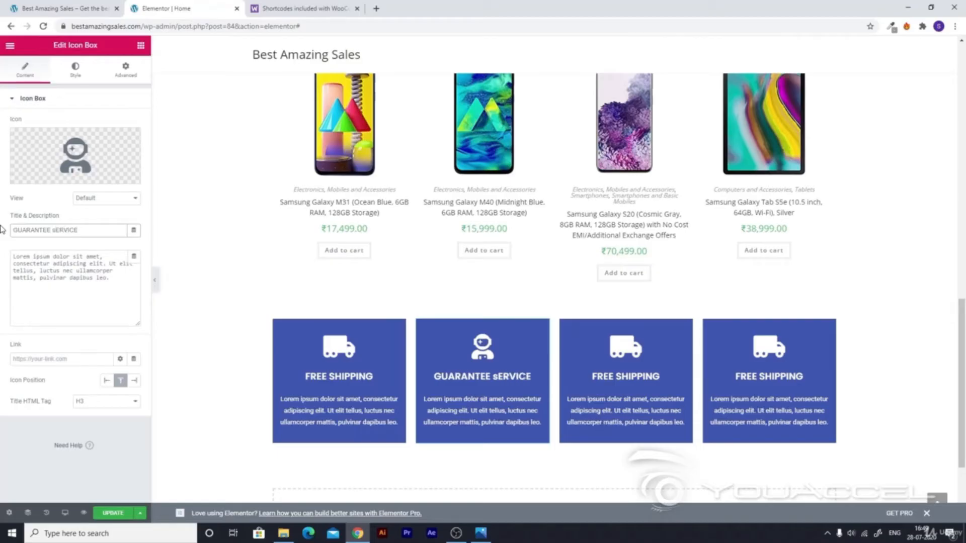
pyautogui.press('BackSpace')
pyautogui.write('S')
pyautogui.press('alt')
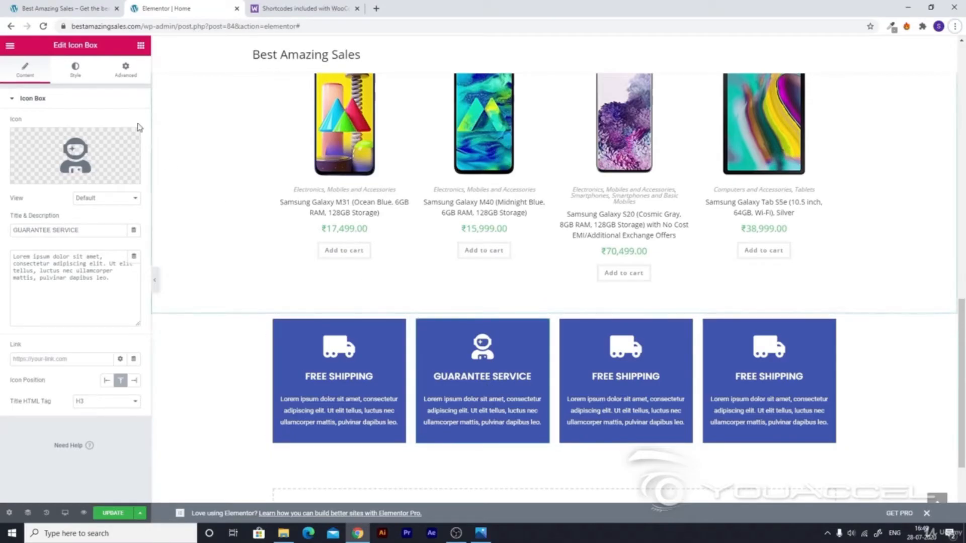
# Change the GUARANTEE SERVICE box's background color to a bright red
pyautogui.click(125, 71)
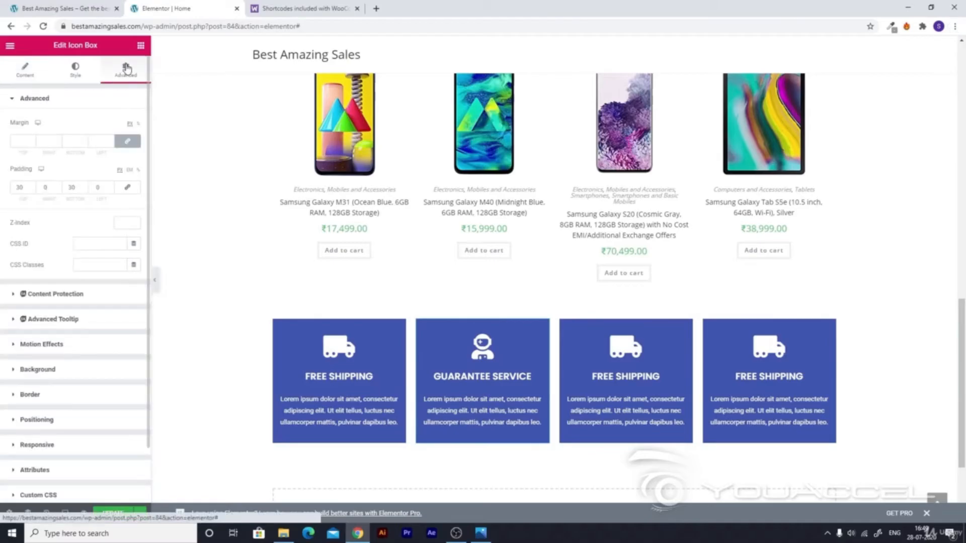
pyautogui.click(13, 374)
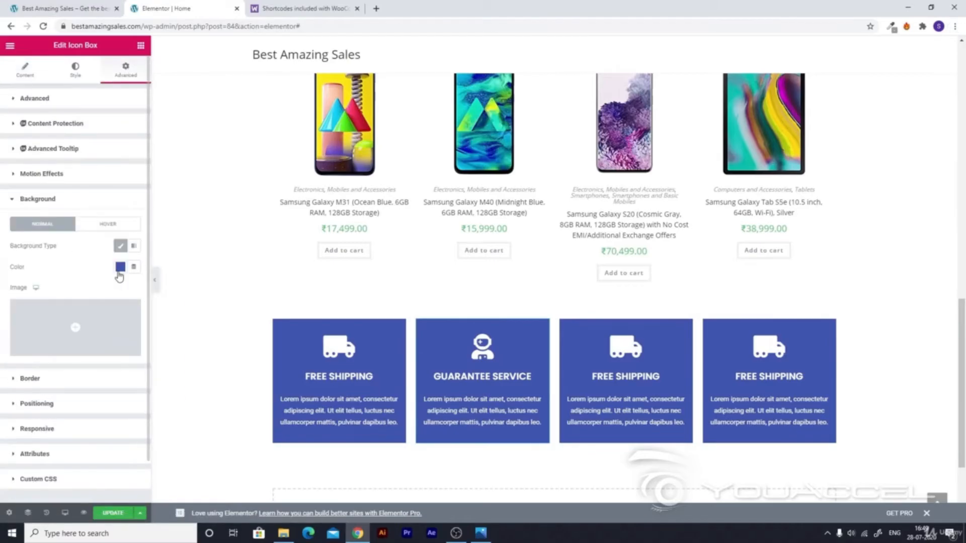
pyautogui.click(120, 267)
pyautogui.moveTo(142, 399); pyautogui.dragTo(192, 374)
pyautogui.moveTo(142, 331); pyautogui.dragTo(158, 316)
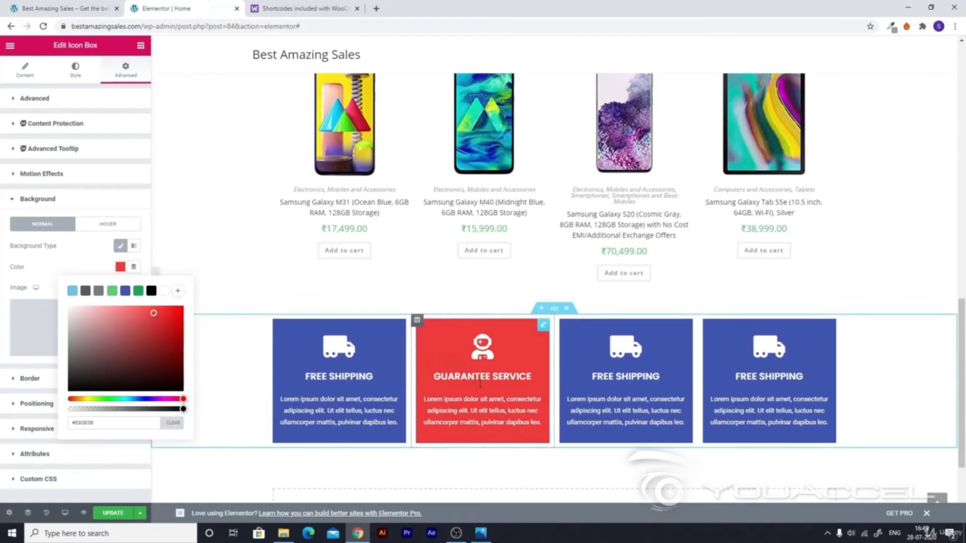
# Filter the icon library by "PERCEN" and insert the plain percent sign icon into the third icon box
pyautogui.click(635, 354)
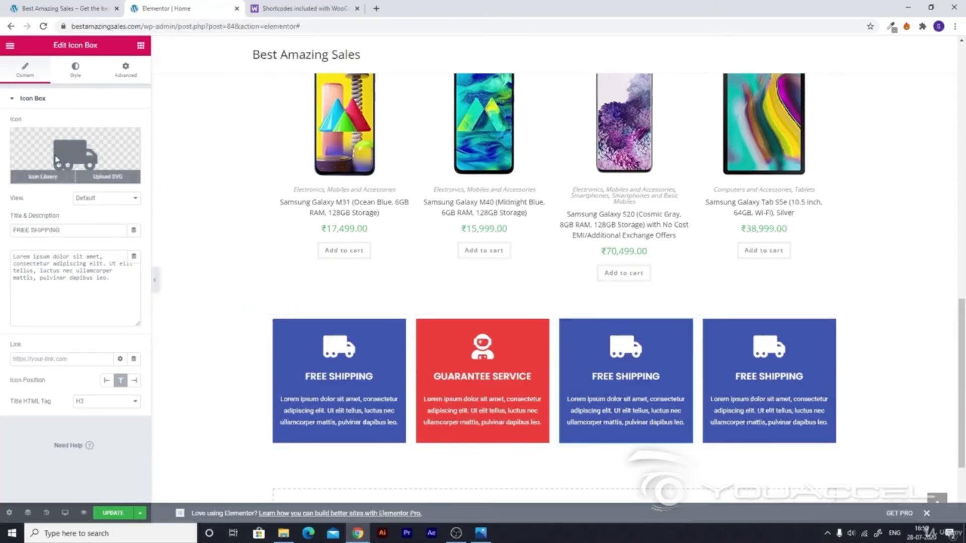
pyautogui.click(76, 156)
pyautogui.click(472, 127)
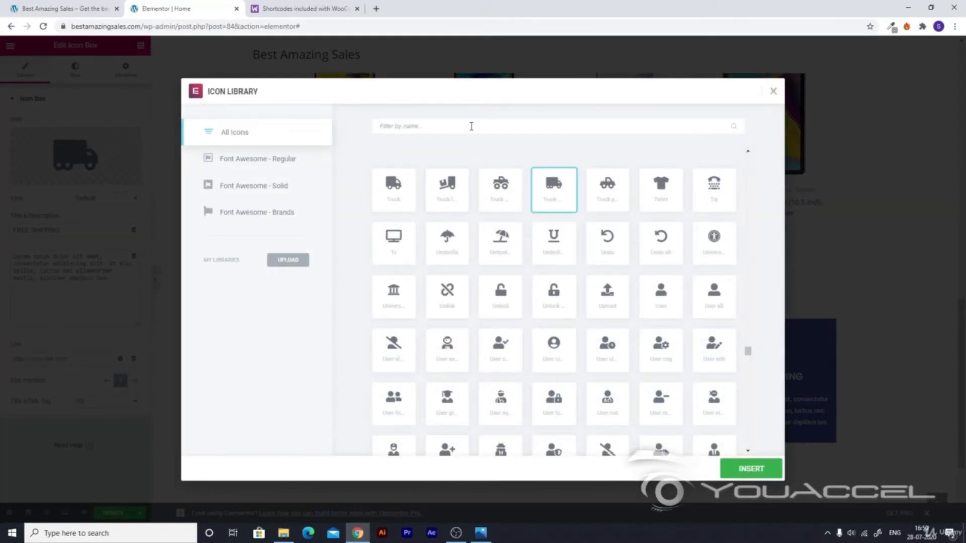
pyautogui.write('PERCEN')
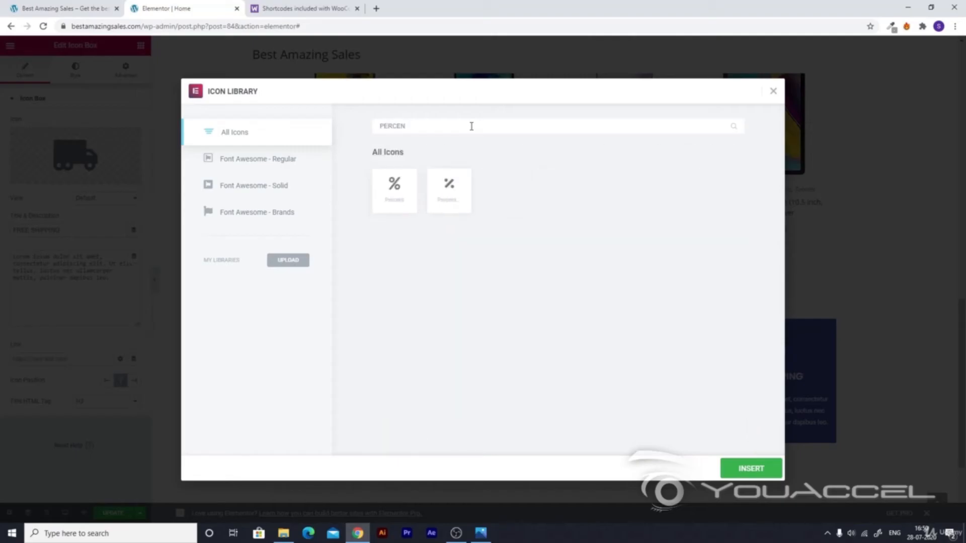
pyautogui.doubleClick(398, 194)
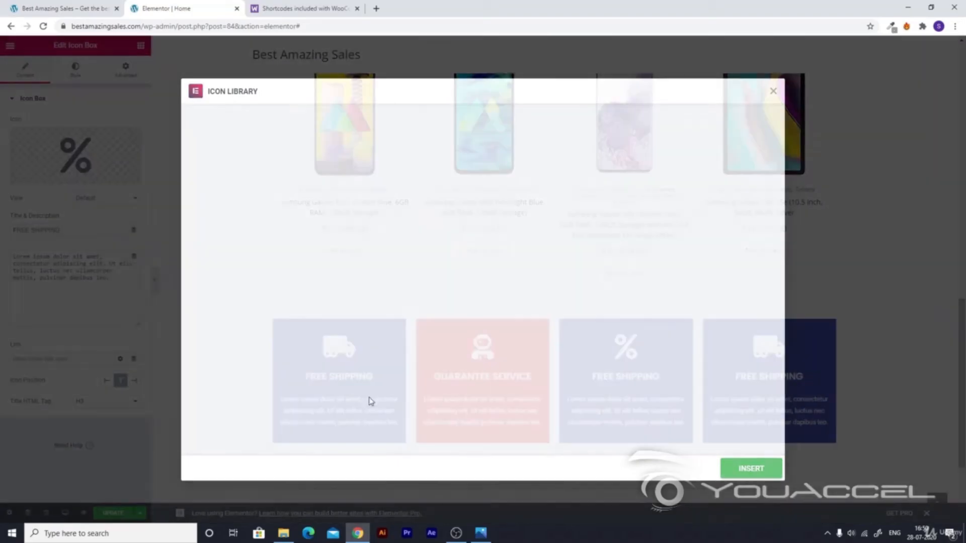
# Replace the third icon box's title with "BEST DEALS"
pyautogui.tripleClick(71, 229)
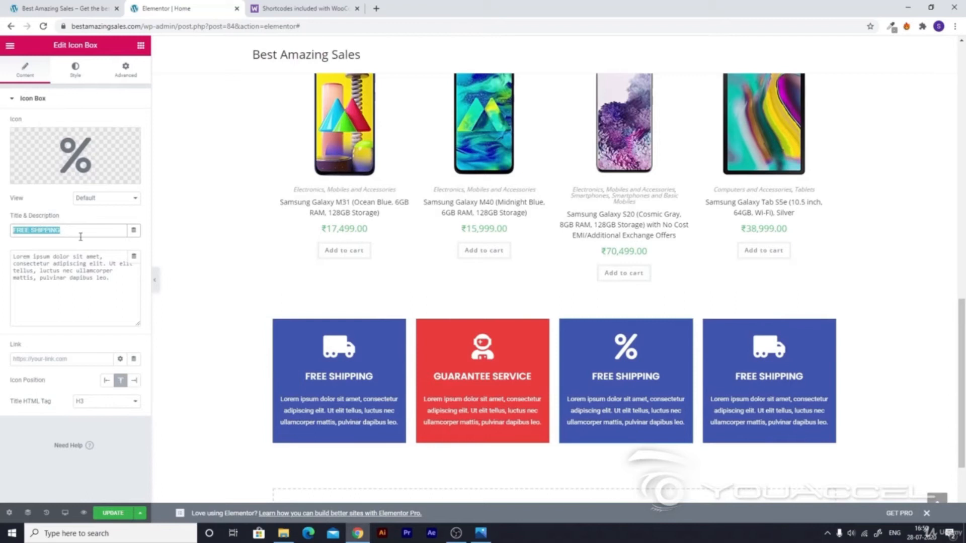
pyautogui.write('bEST')
pyautogui.press('BackSpace')
pyautogui.press('BackSpace')
pyautogui.press('BackSpace')
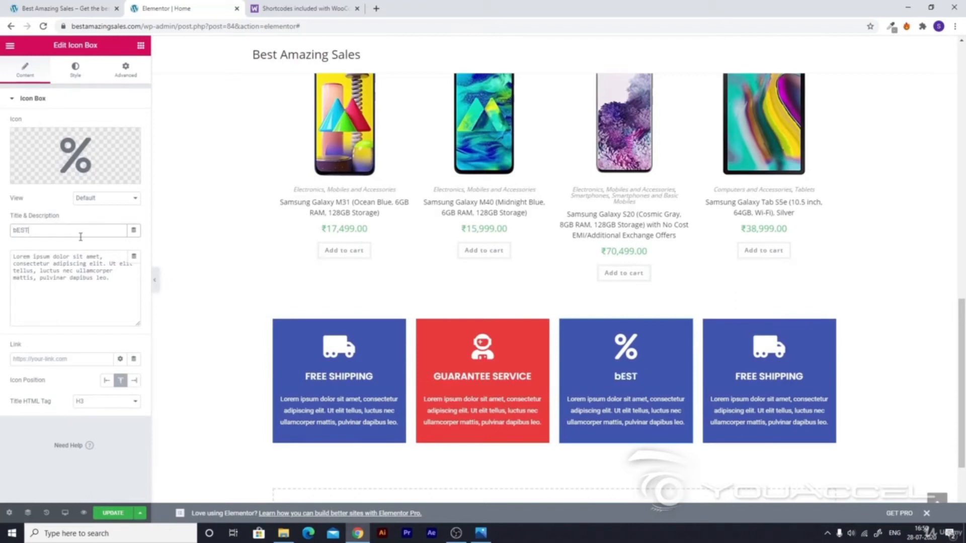
pyautogui.press('BackSpace')
pyautogui.write('BEST DEALS')
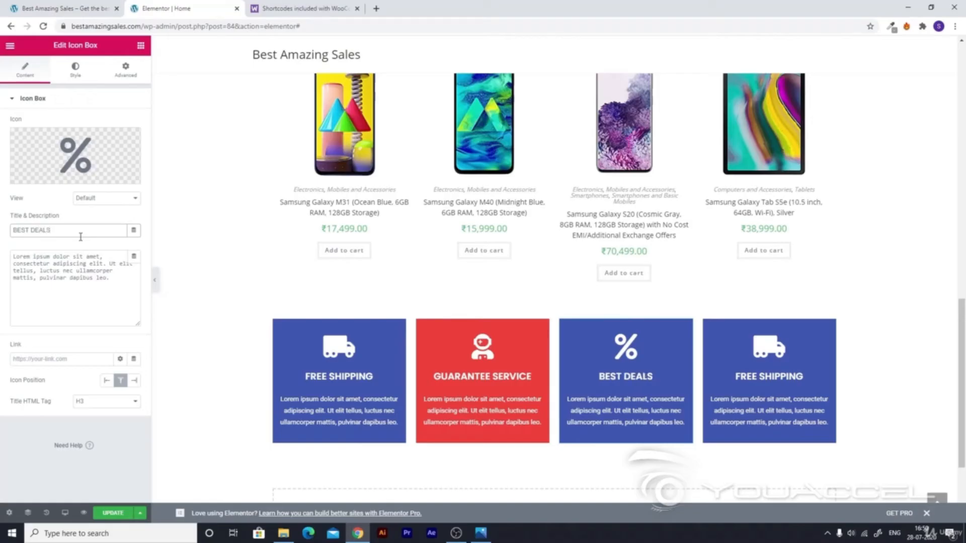
# Change the BEST DEALS box's background color to a muted orange-brown
pyautogui.click(125, 70)
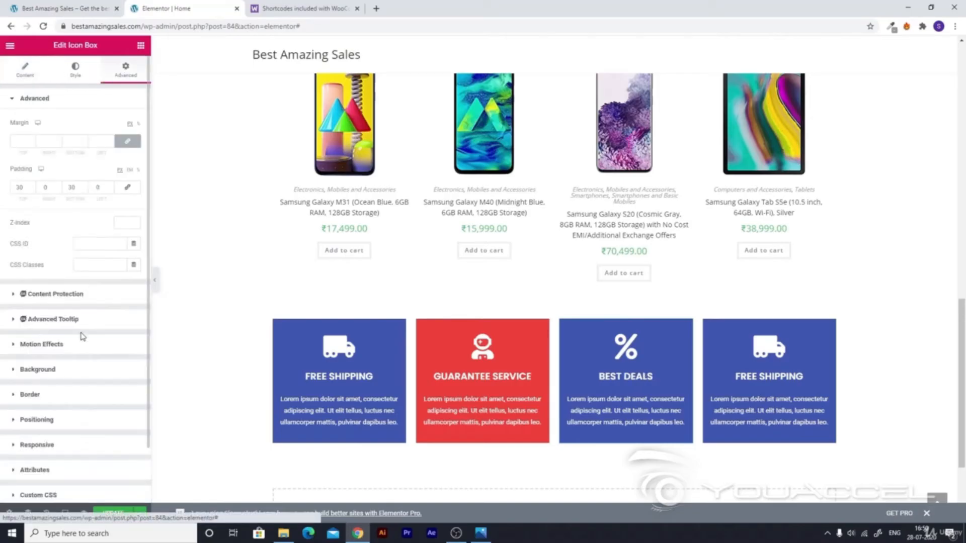
pyautogui.click(17, 371)
pyautogui.click(121, 269)
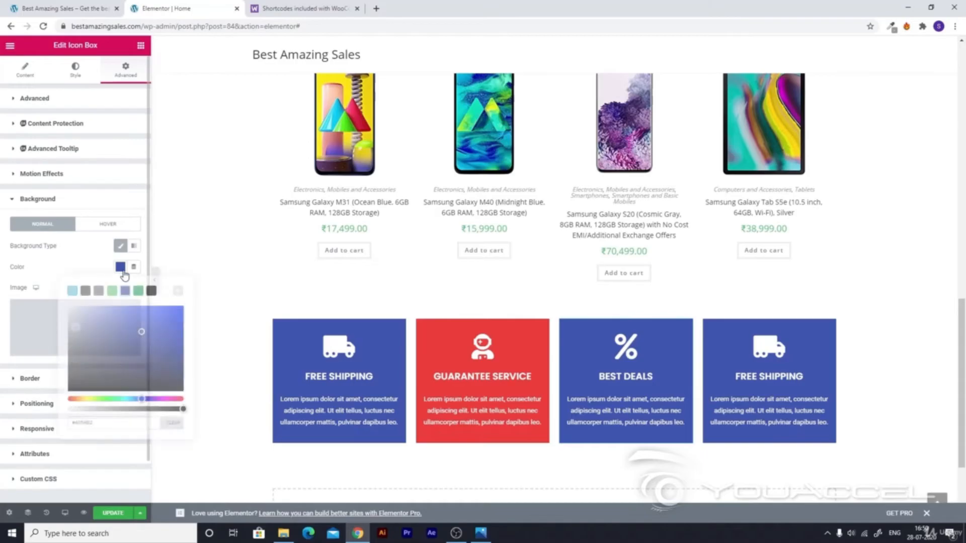
pyautogui.moveTo(140, 399); pyautogui.dragTo(74, 390)
pyautogui.moveTo(142, 332); pyautogui.dragTo(143, 329)
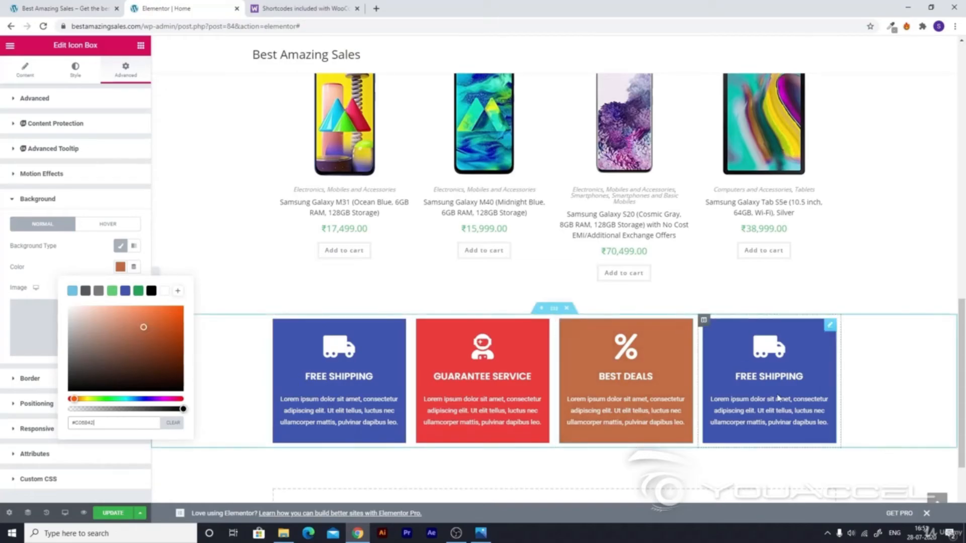
# Open the icon library for the fourth icon box, search it for "VERI" and clear the filter
pyautogui.click(767, 355)
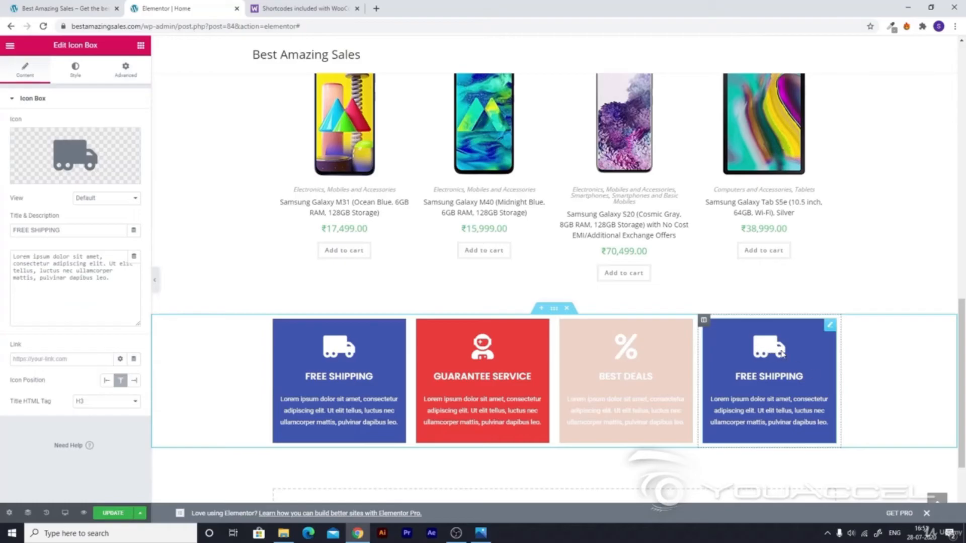
pyautogui.click(68, 157)
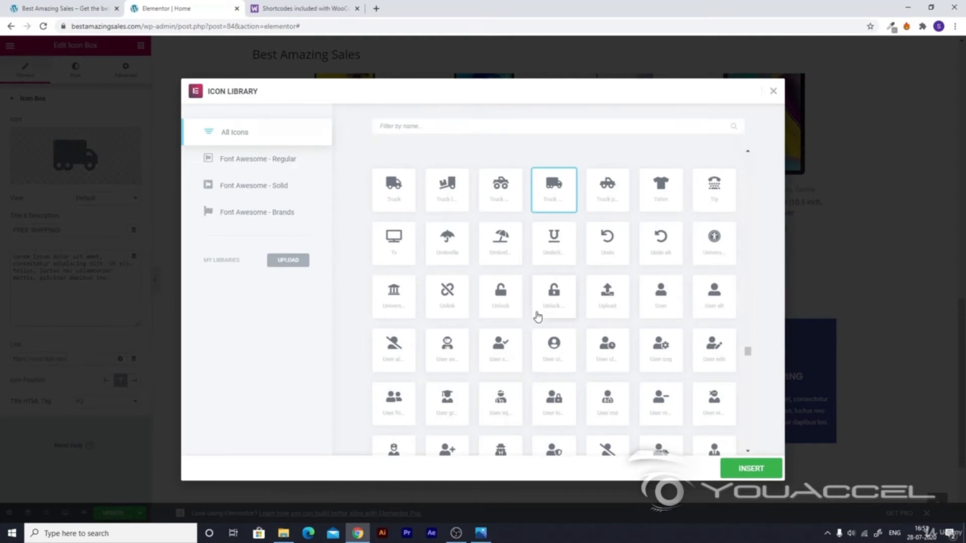
pyautogui.scroll(-2, 538, 316)
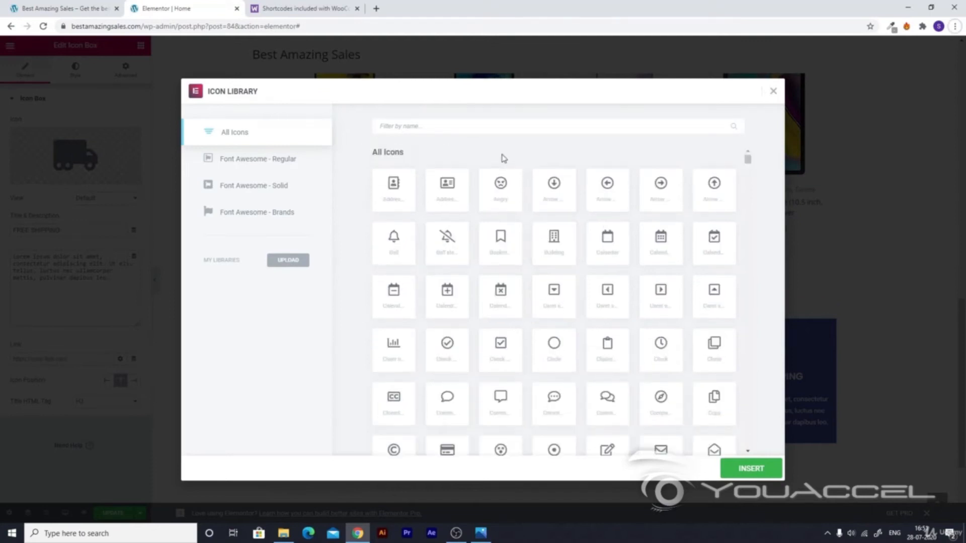
pyautogui.write('VERI')
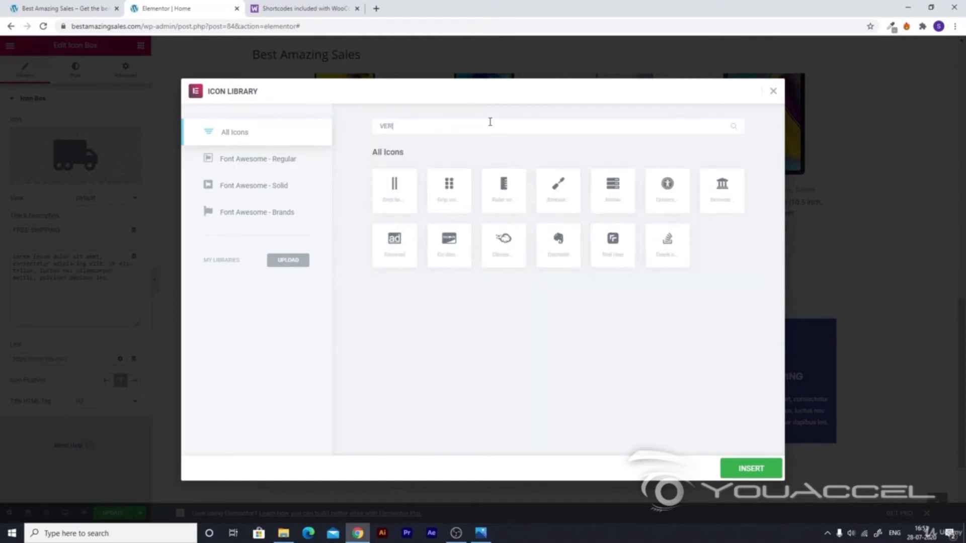
pyautogui.press('BackSpace')
pyautogui.press('BackSpace')
pyautogui.press('BackSpace')
pyautogui.press('BackSpace')
# Filter the icons by "AMAZO" and insert the Amazon logo icon into the fourth icon box
pyautogui.write('AMAZOB')
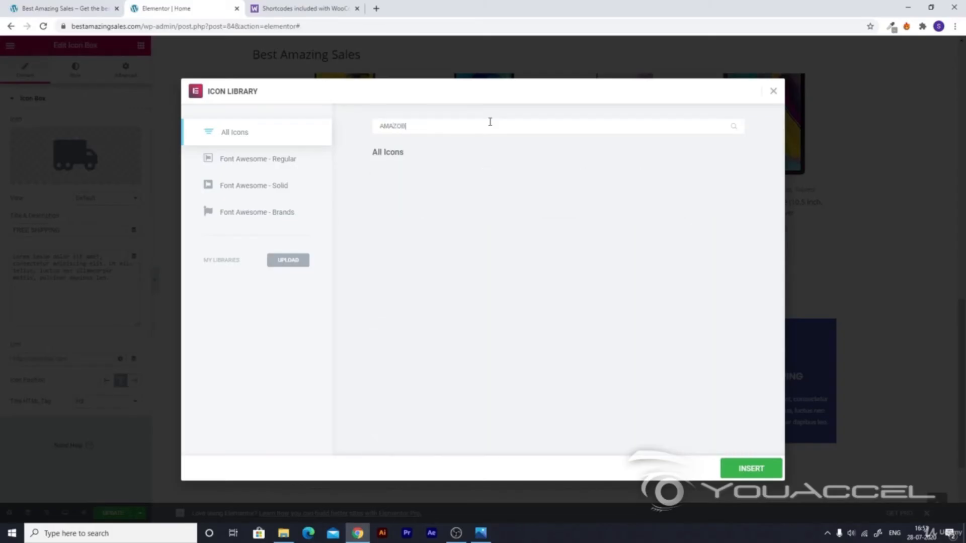
pyautogui.press('BackSpace')
pyautogui.click(397, 204)
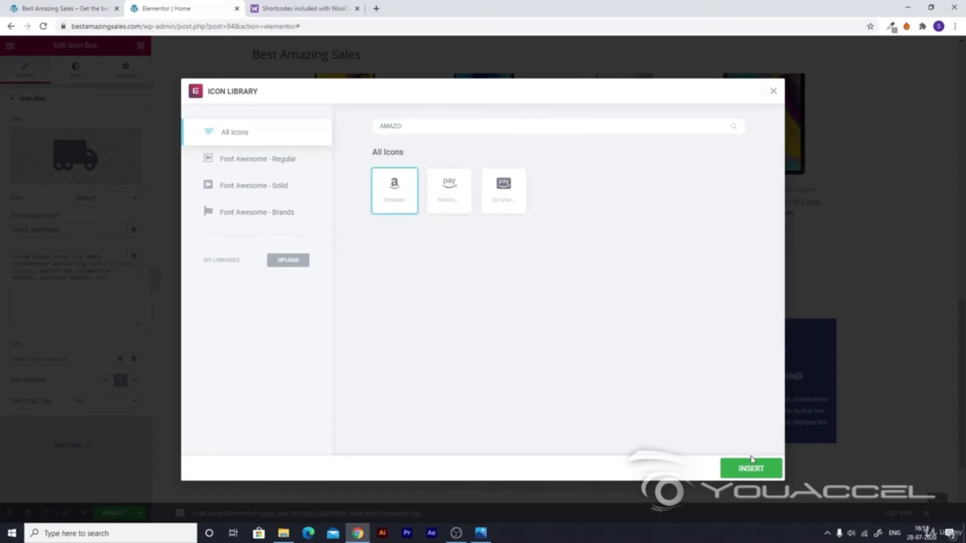
pyautogui.click(754, 465)
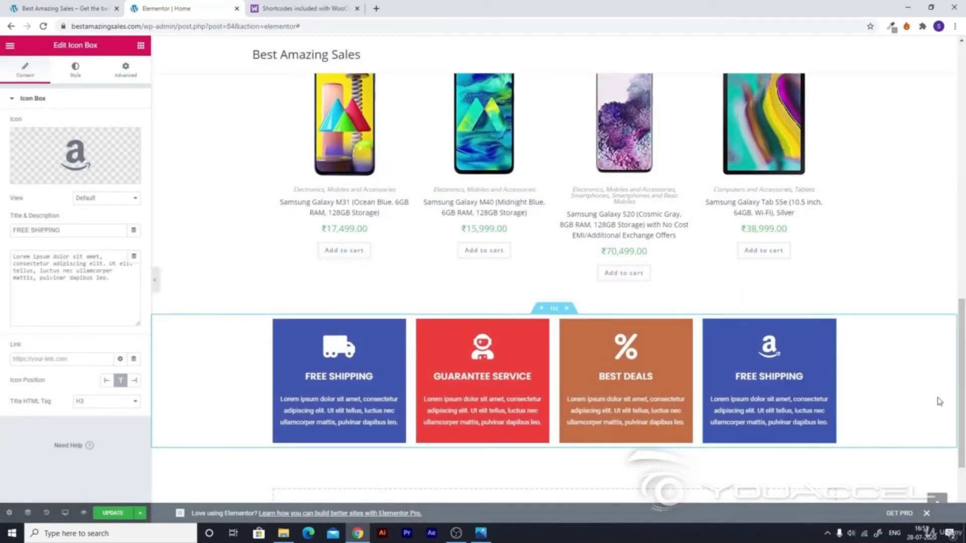
# Replace the fourth icon box's title with "FULLFILLED BY AMAZON"
pyautogui.tripleClick(62, 231)
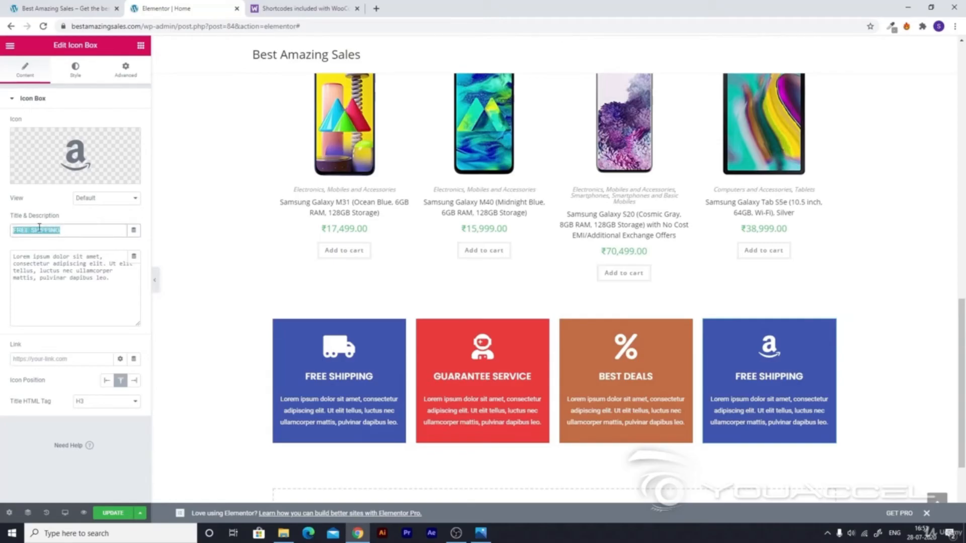
pyautogui.write('FUL')
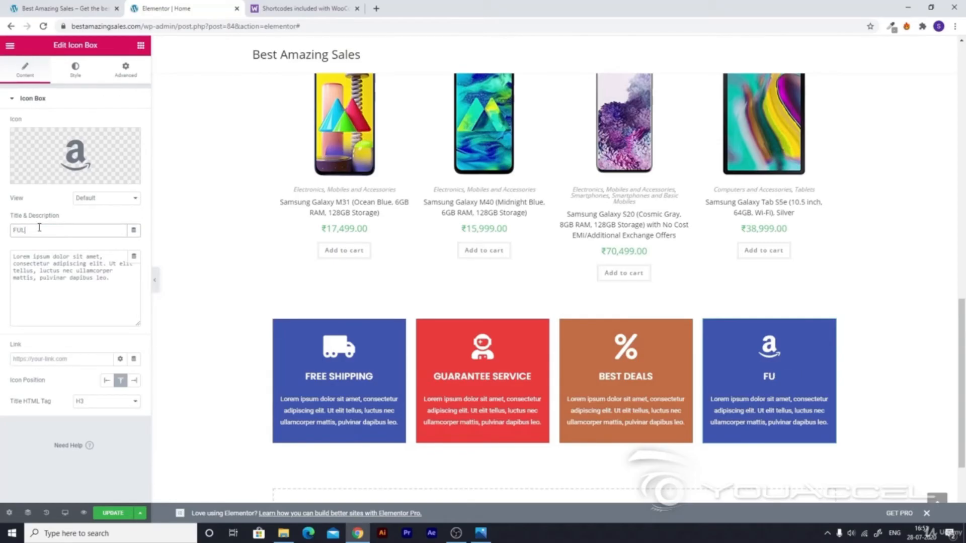
pyautogui.write('LFILLED BY AMAZON')
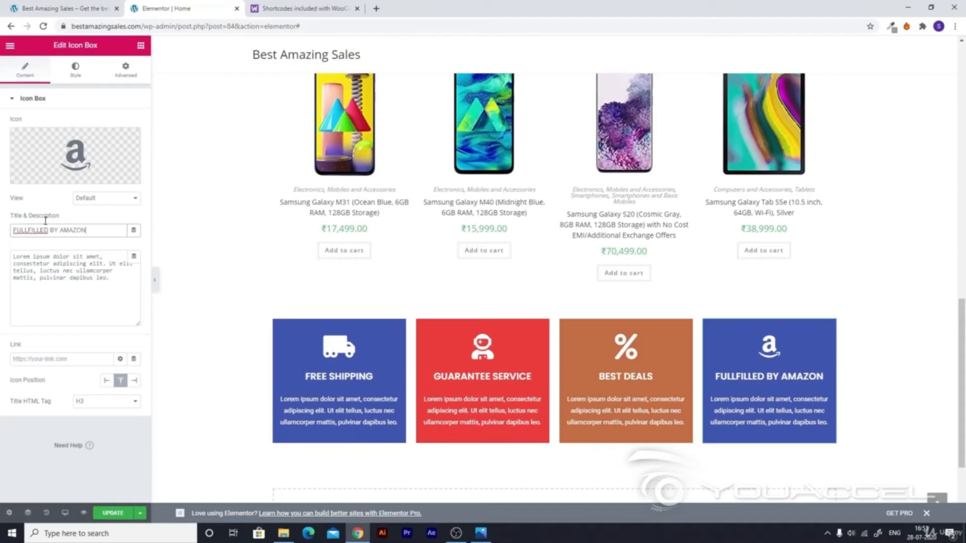
# Change the FULLFILLED BY AMAZON box's background color to a light green and update the page
pyautogui.click(125, 71)
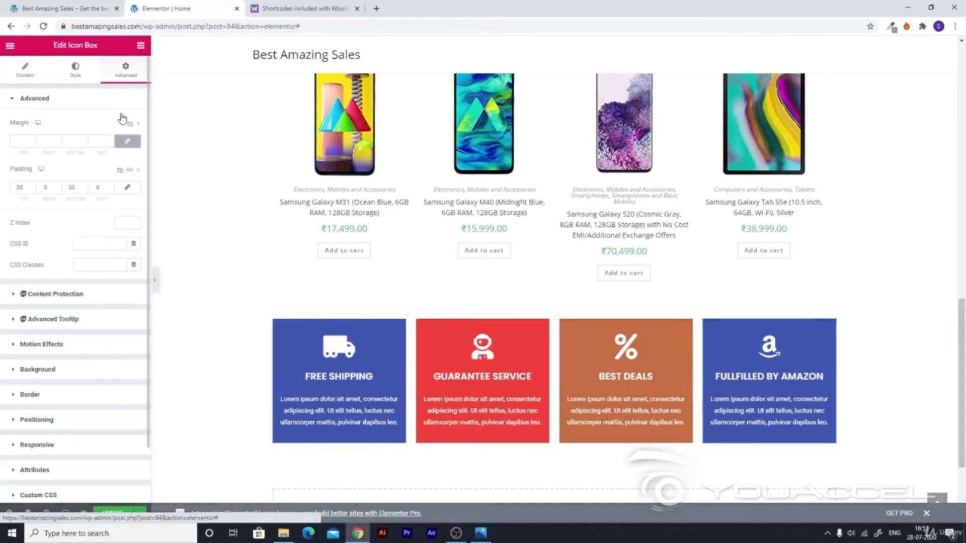
pyautogui.click(18, 370)
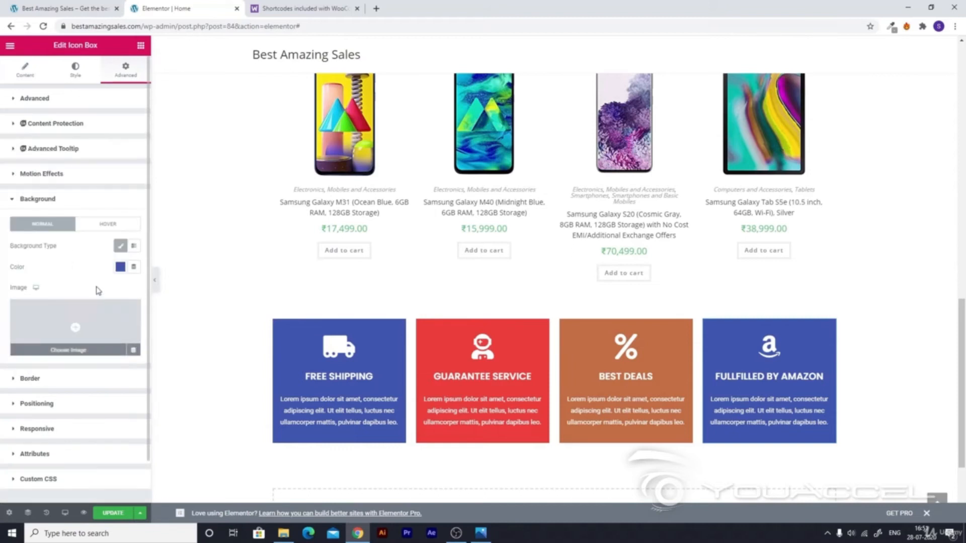
pyautogui.click(120, 268)
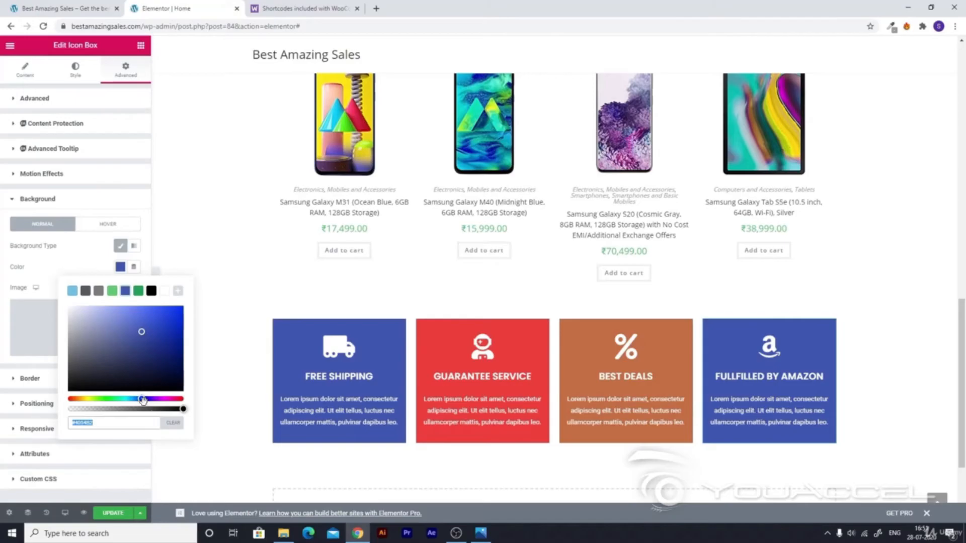
pyautogui.moveTo(139, 400); pyautogui.dragTo(102, 400)
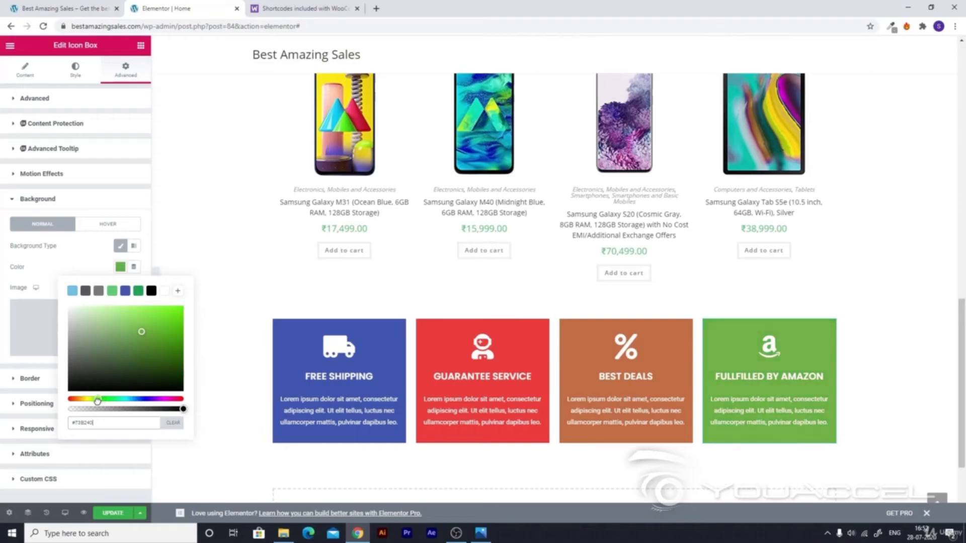
pyautogui.moveTo(139, 330); pyautogui.dragTo(146, 329)
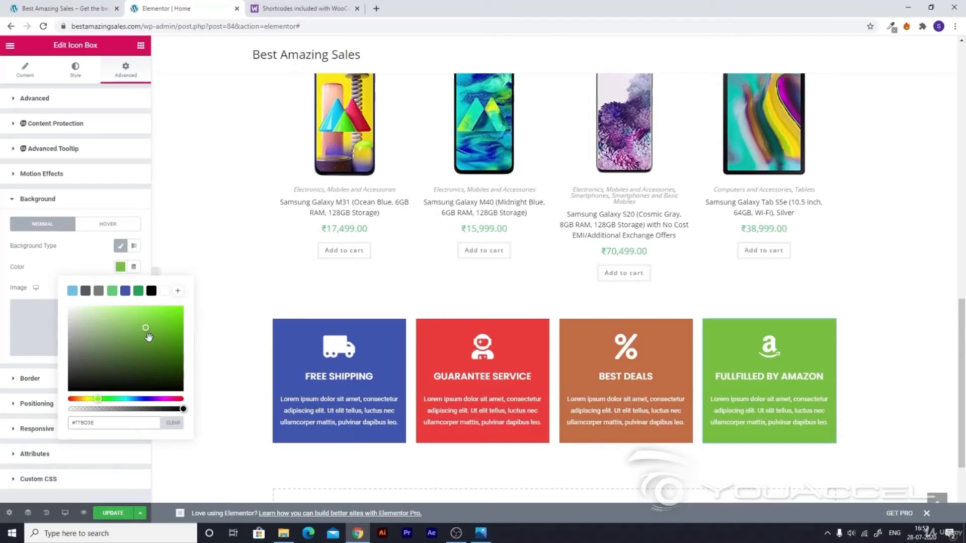
pyautogui.click(115, 512)
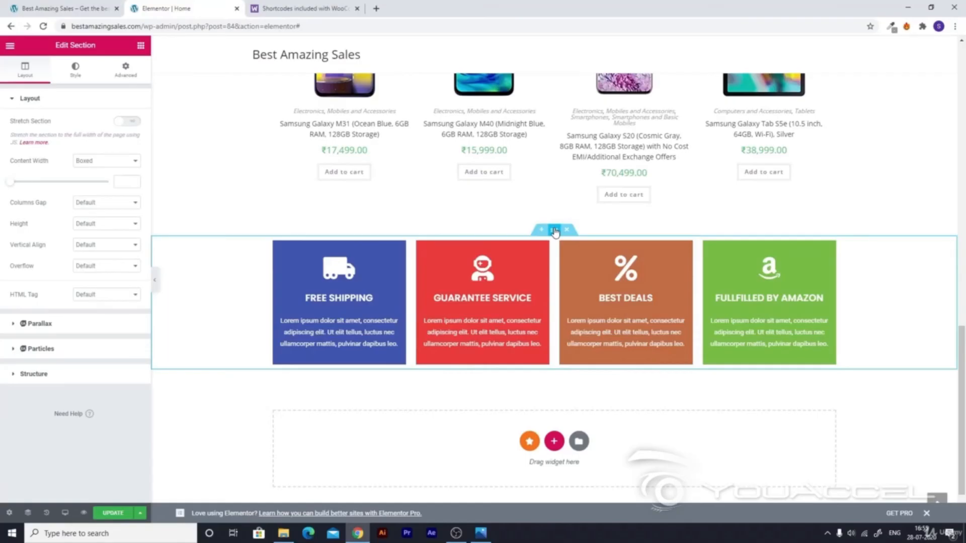
# Set the content width of the icon box section to Full Width
pyautogui.click(87, 163)
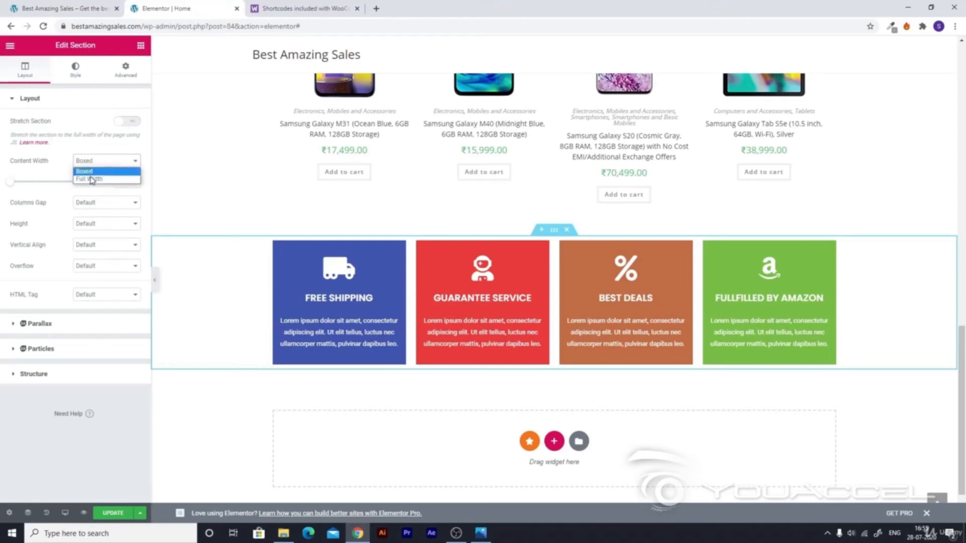
pyautogui.click(92, 182)
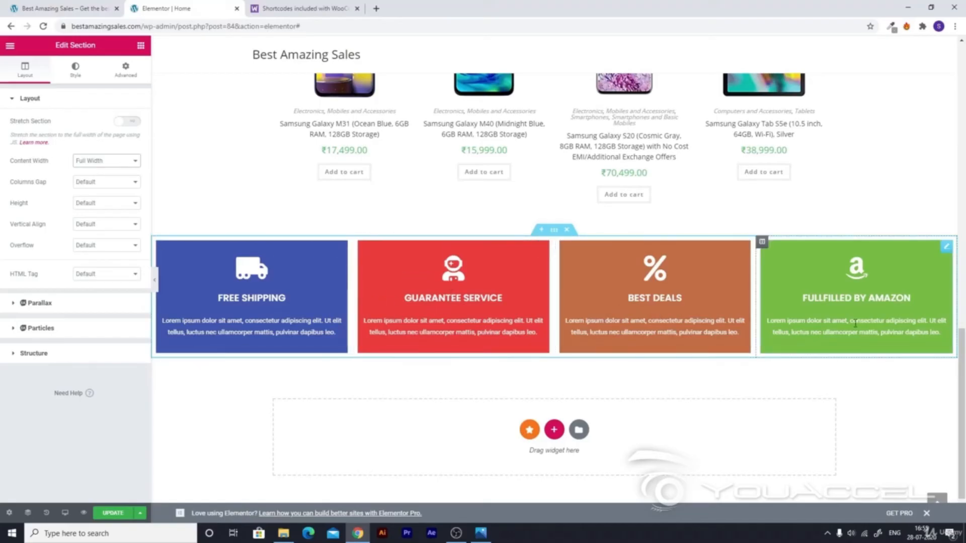
# Set the FREE SHIPPING box's right and left padding to 30, keeping the bottom padding at 30
pyautogui.click(274, 291)
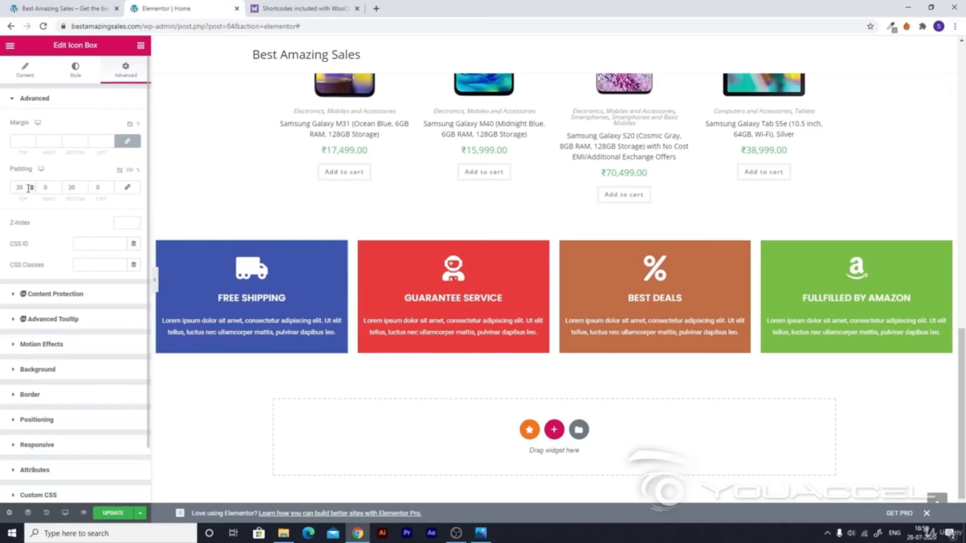
pyautogui.click(45, 188)
pyautogui.write('30')
pyautogui.click(83, 187)
pyautogui.write('3')
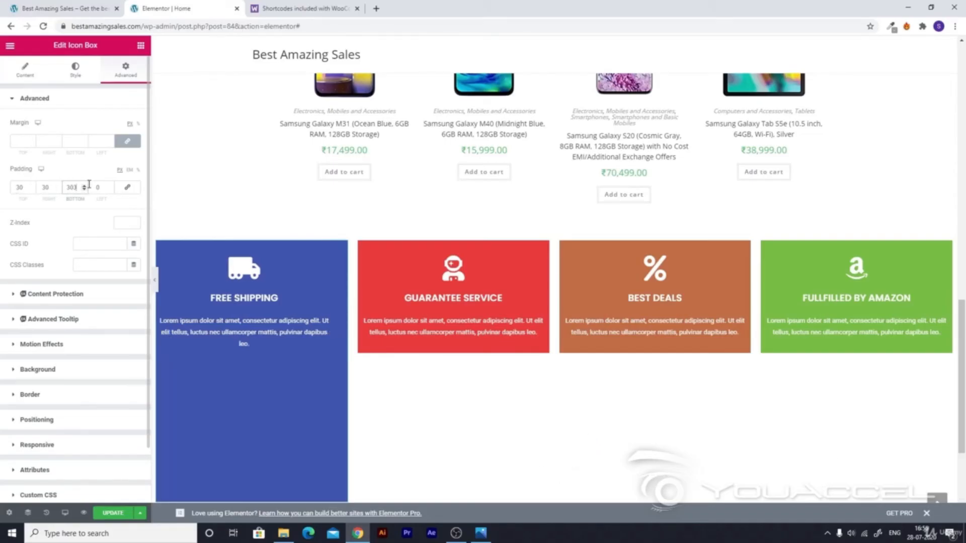
pyautogui.press('BackSpace')
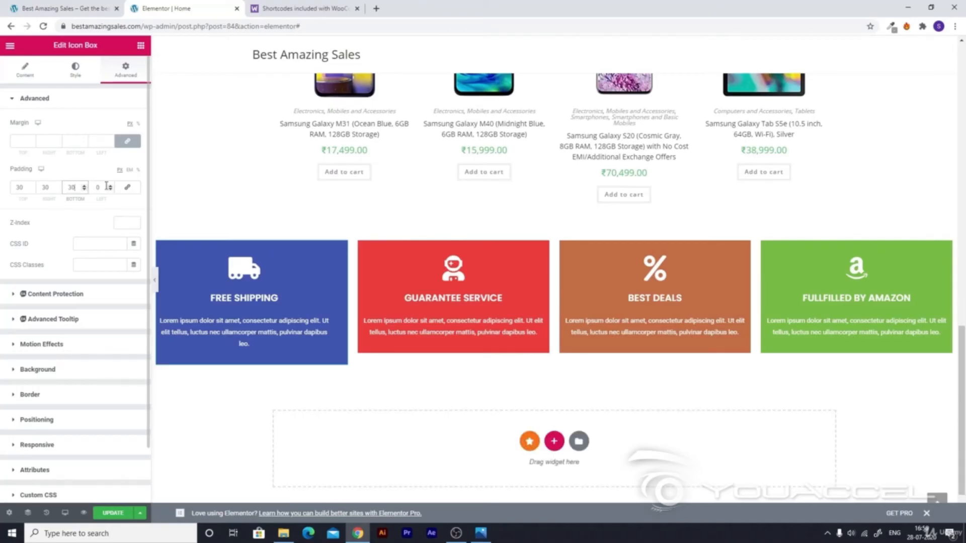
pyautogui.click(98, 187)
pyautogui.write('3')
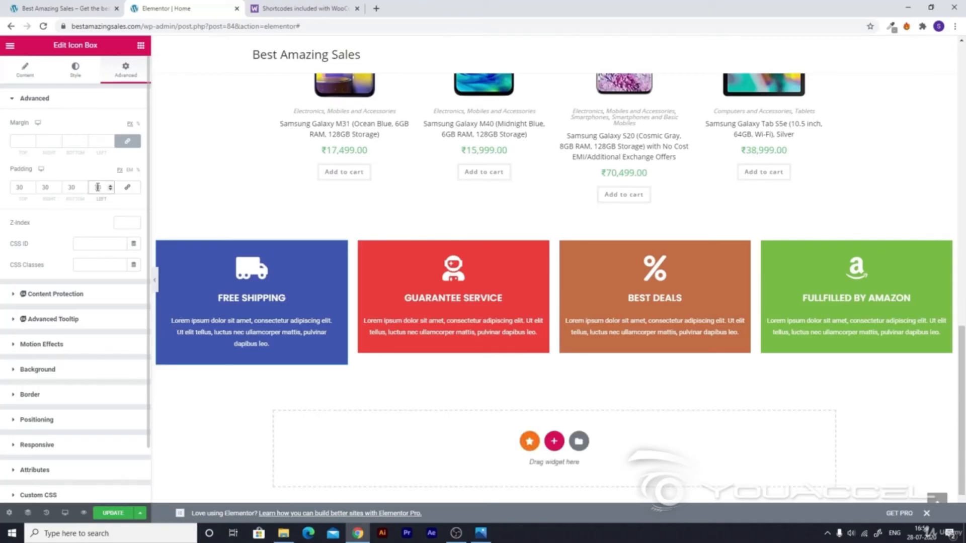
# Set the GUARANTEE SERVICE box's right and left padding to 30
pyautogui.click(413, 295)
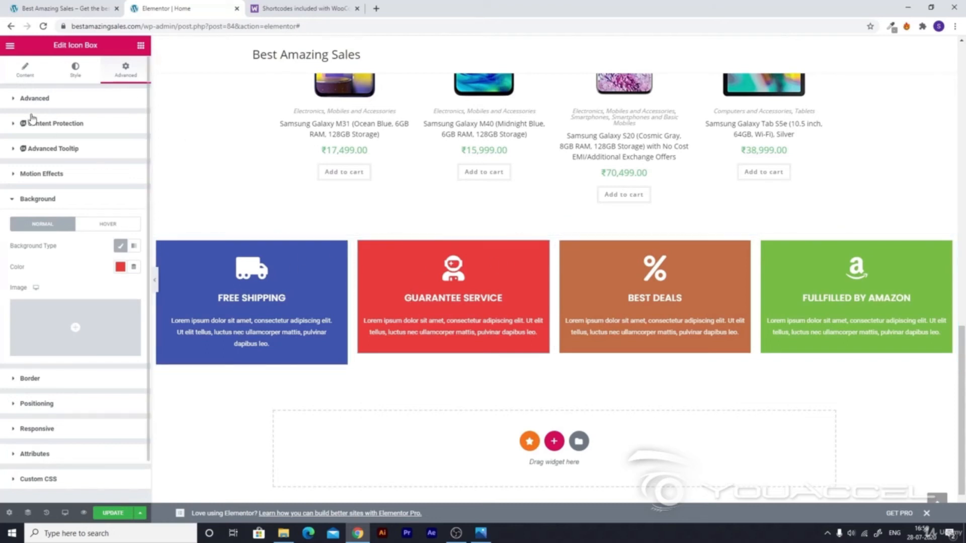
pyautogui.click(18, 100)
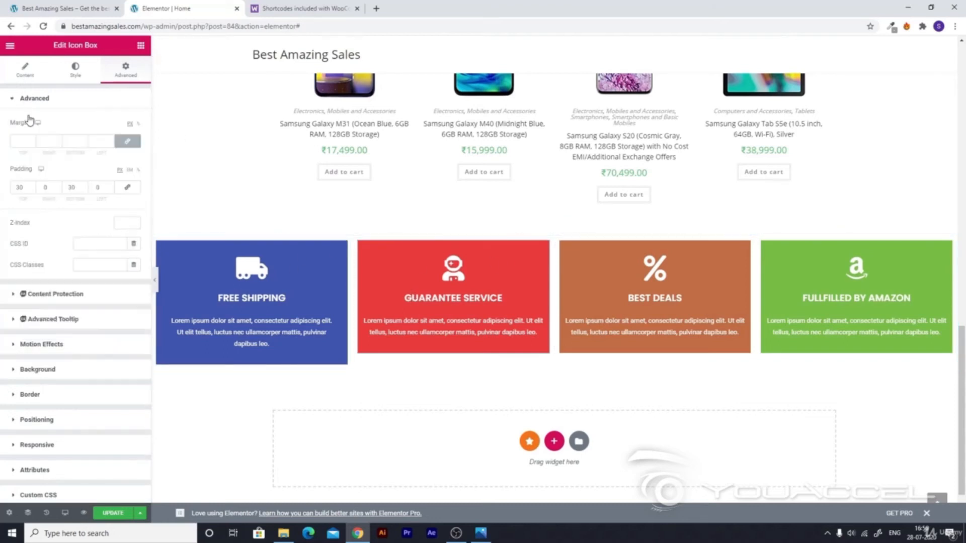
pyautogui.click(46, 187)
pyautogui.write('30')
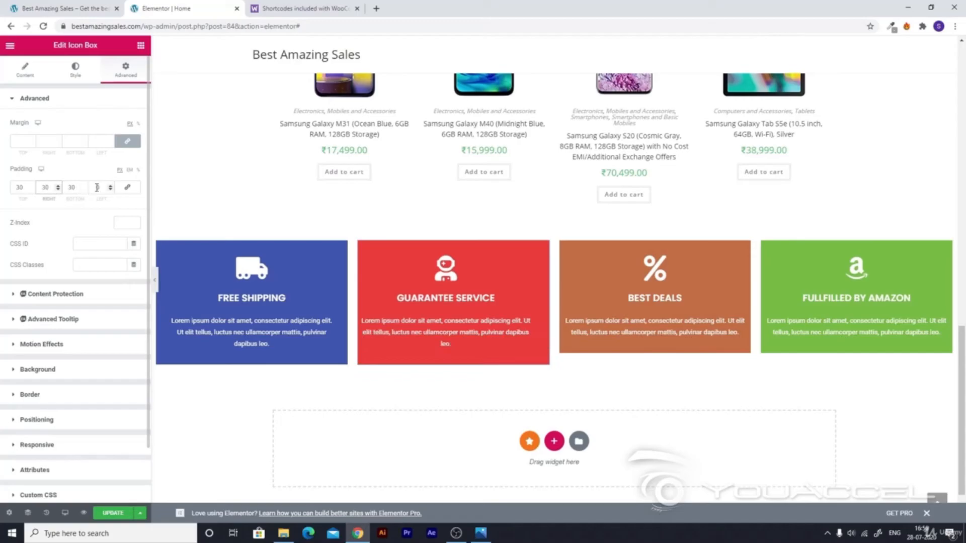
pyautogui.click(97, 187)
pyautogui.write('30')
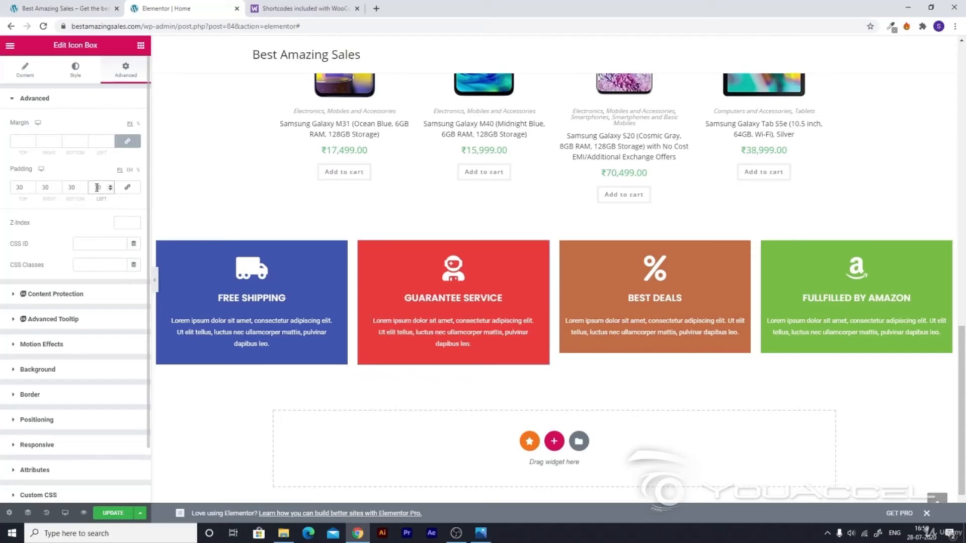
# Set the BEST DEALS box's right and left padding to 30
pyautogui.click(590, 287)
pyautogui.click(20, 98)
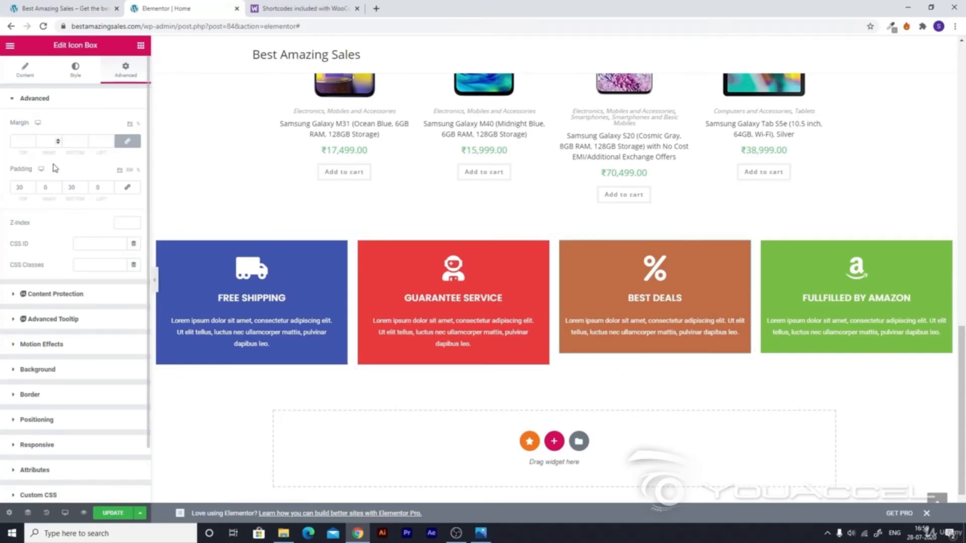
pyautogui.click(45, 187)
pyautogui.write('30')
pyautogui.click(100, 187)
pyautogui.write('30')
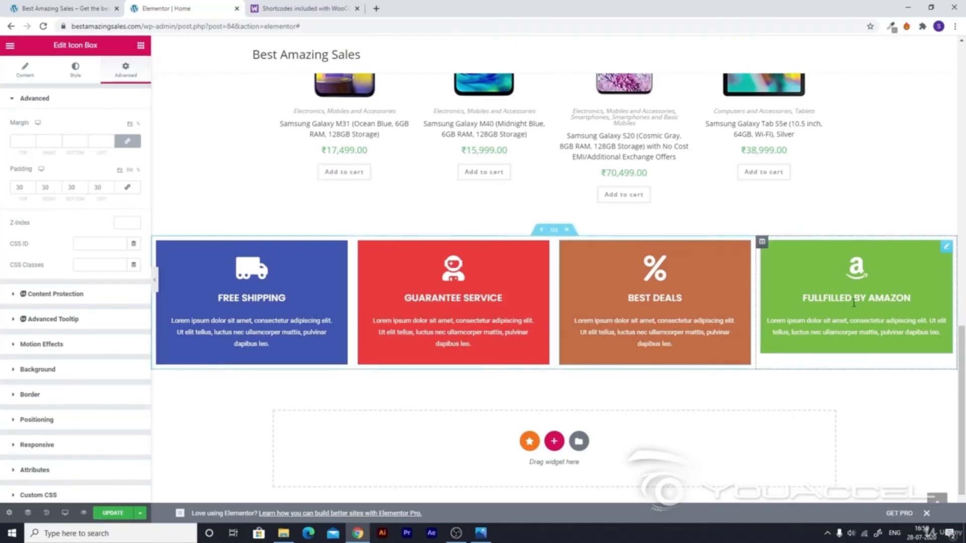
# Set the FULLFILLED BY AMAZON box's right and left padding to 30
pyautogui.click(854, 303)
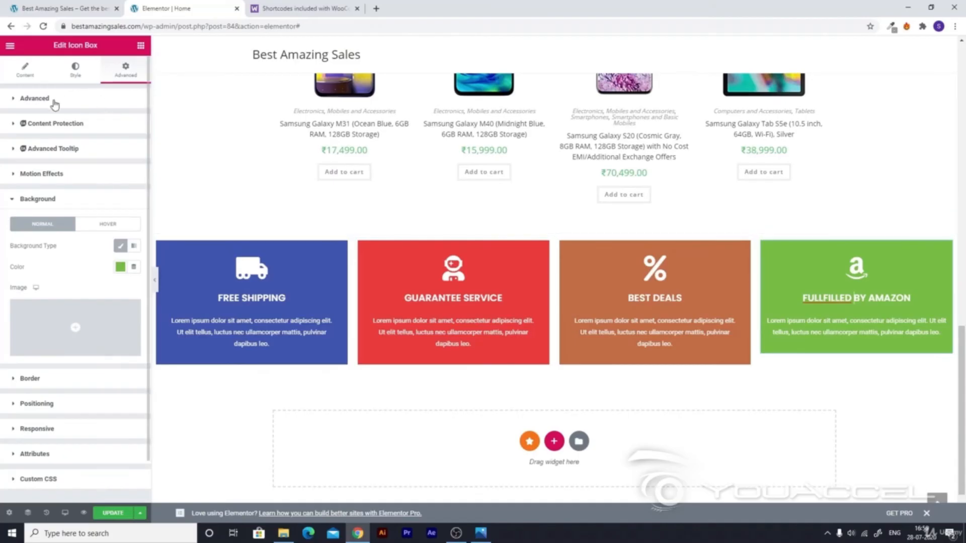
pyautogui.click(54, 104)
pyautogui.click(48, 187)
pyautogui.write('30')
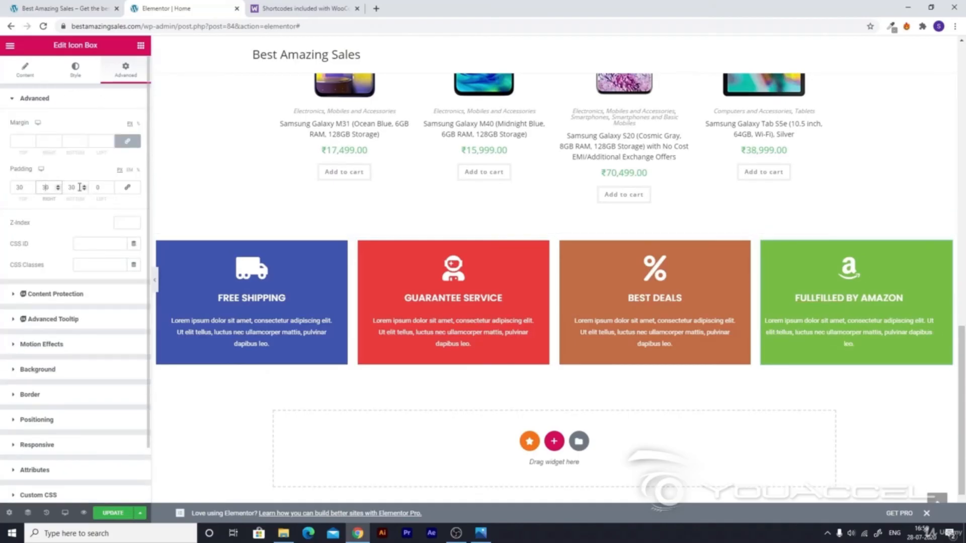
pyautogui.click(100, 187)
pyautogui.write('30')
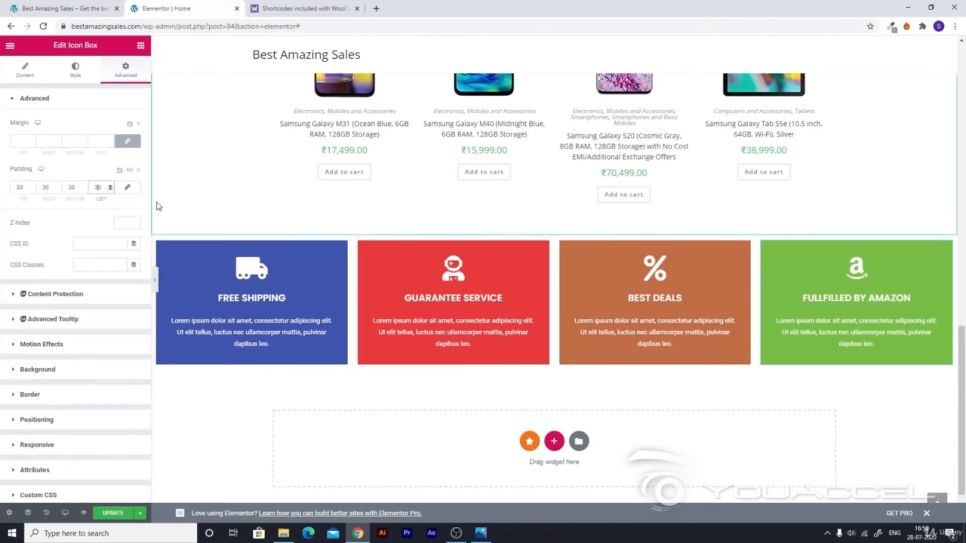
# Link the FULLFILLED BY AMAZON box's padding values, try 20 on all sides and set them back to 30
pyautogui.click(128, 189)
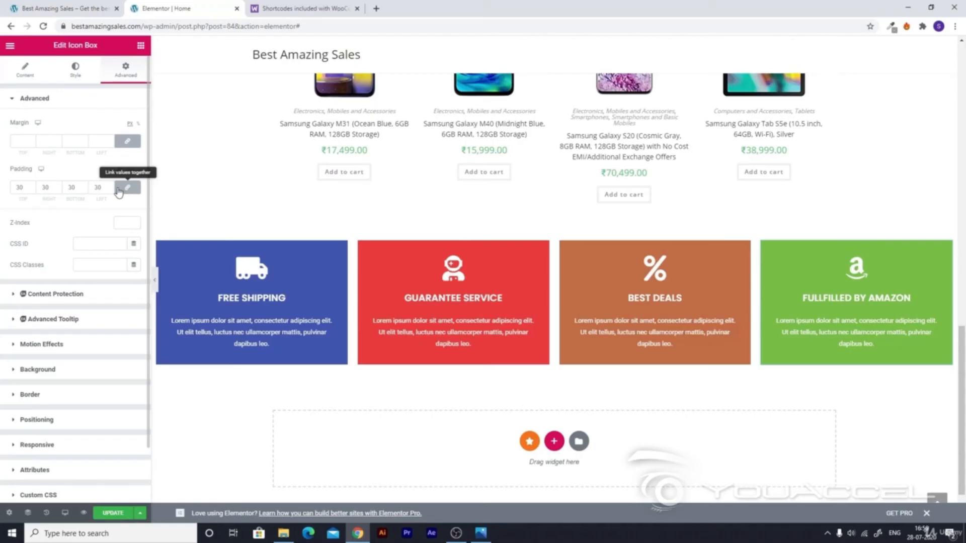
pyautogui.click(16, 188)
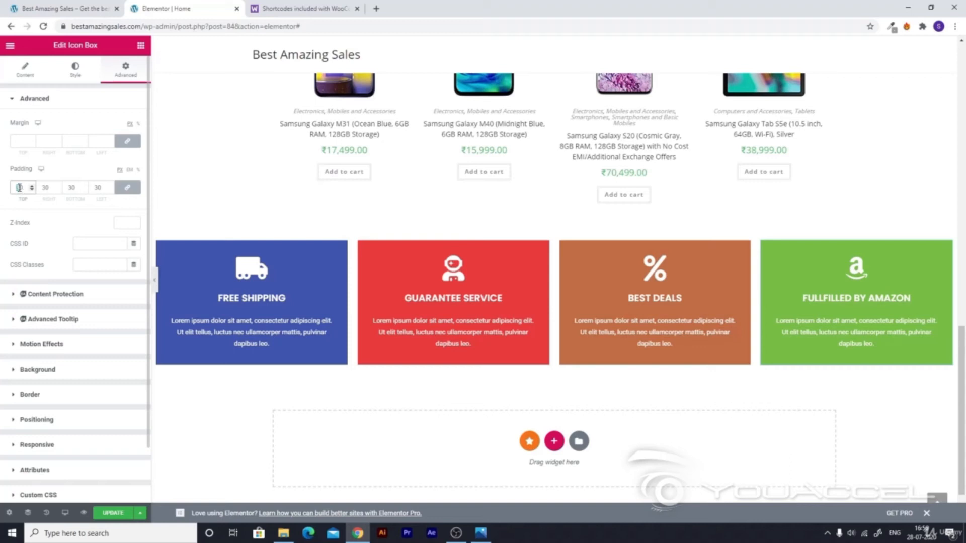
pyautogui.press('BackSpace')
pyautogui.write('2')
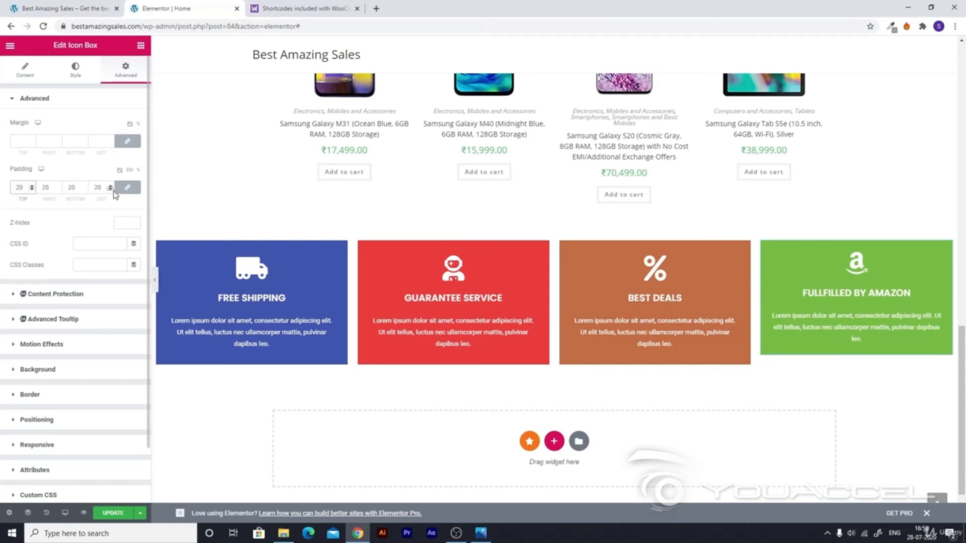
pyautogui.press('BackSpace')
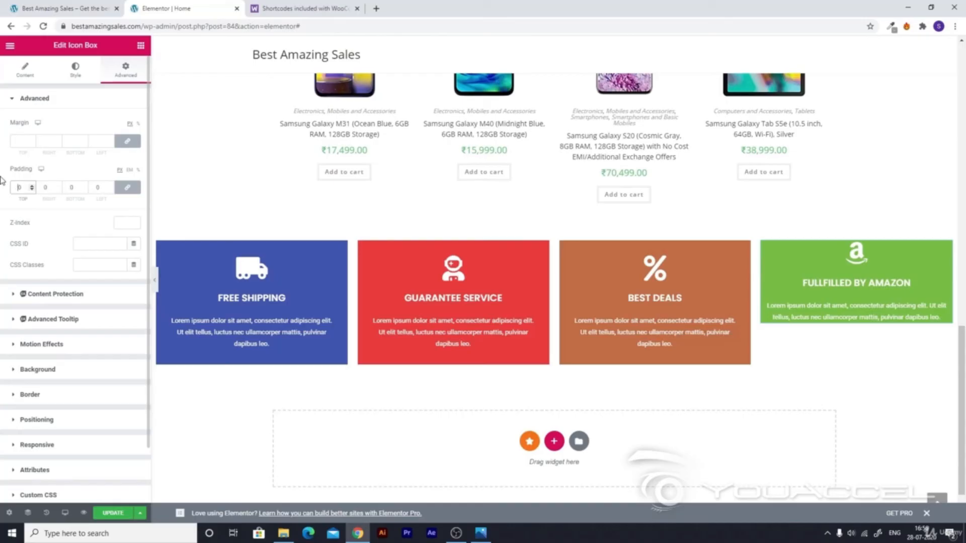
pyautogui.write('3')
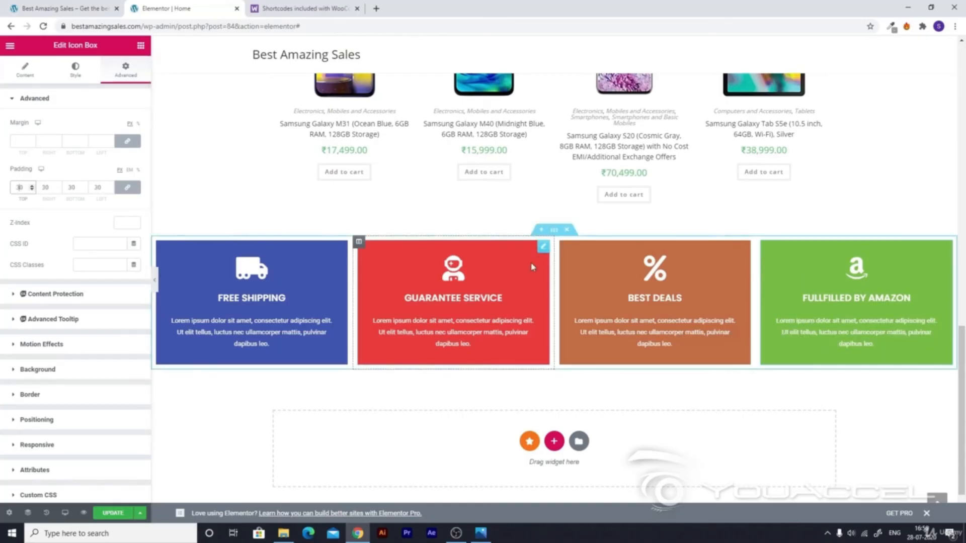
# Update the page and review the home page layout from the hero banner to the icon boxes
pyautogui.click(113, 514)
pyautogui.scroll(-1, 351, 362)
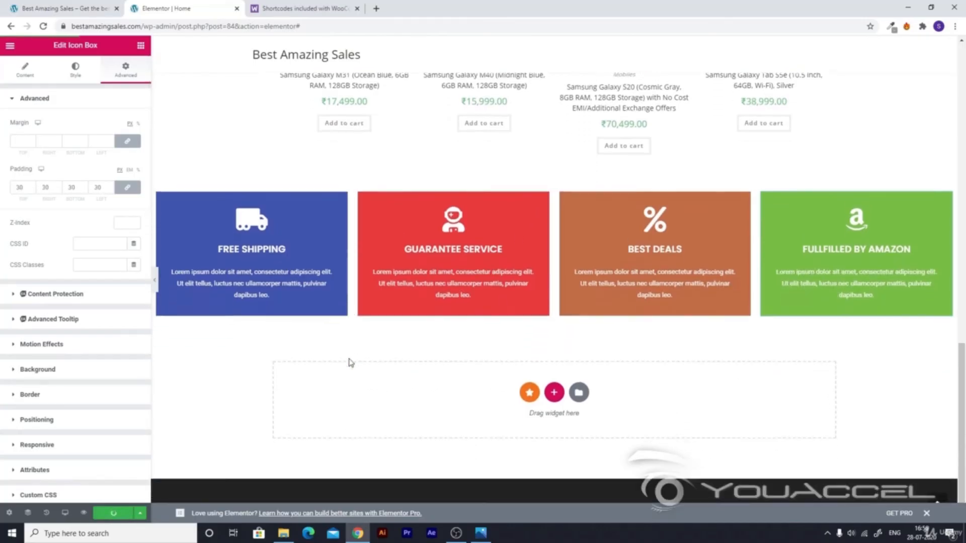
pyautogui.scroll(9, 350, 361)
pyautogui.scroll(6, 351, 363)
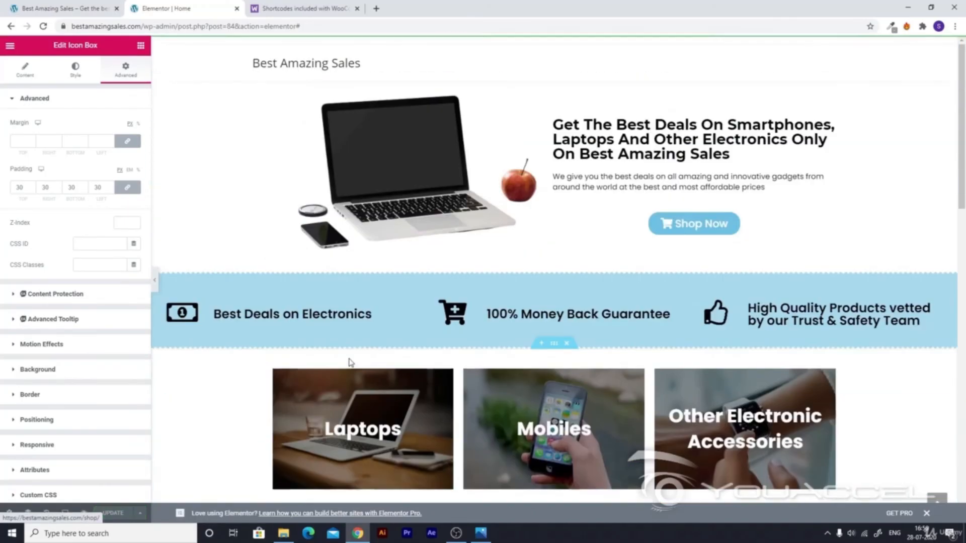
pyautogui.scroll(-6, 350, 363)
pyautogui.scroll(-9, 351, 362)
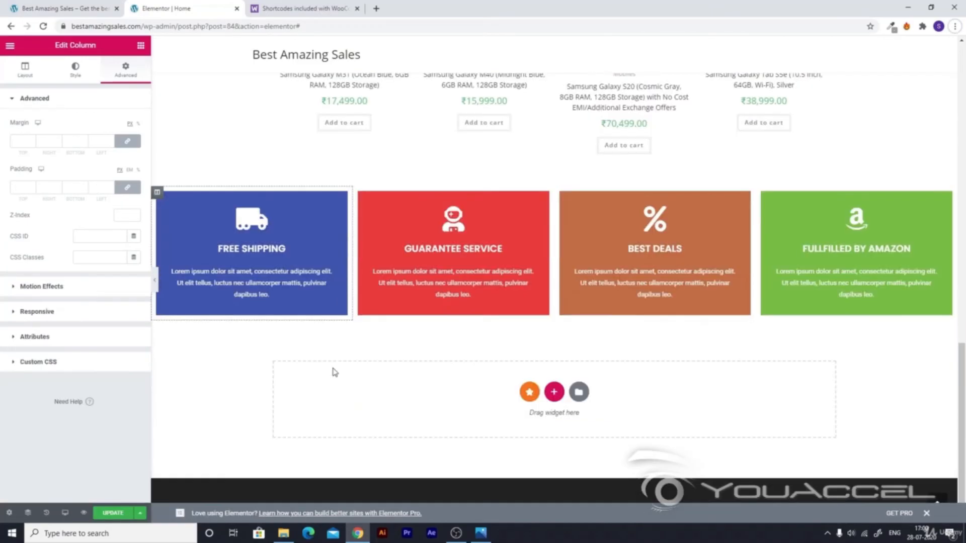
# Preview the page in Mobile responsive mode and examine how the four icon boxes are laid out
pyautogui.click(65, 514)
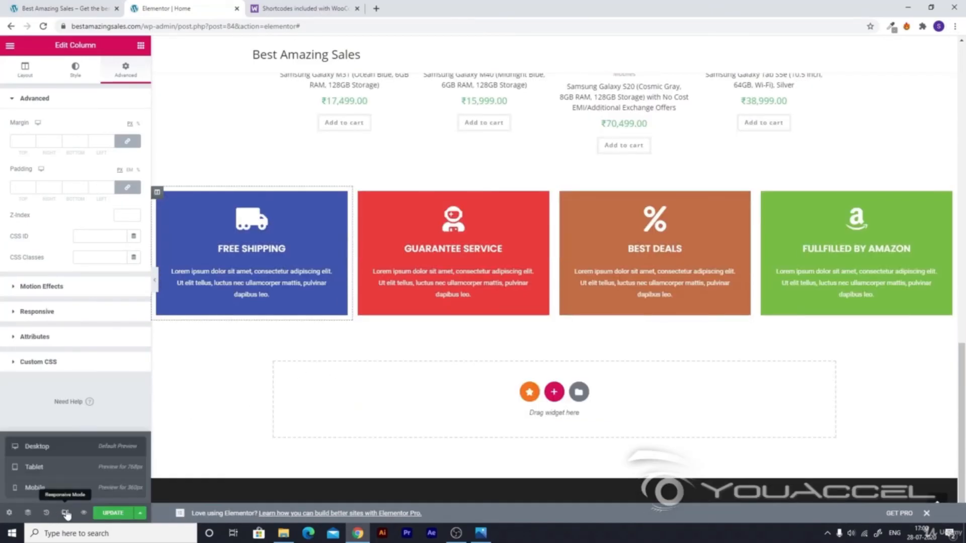
pyautogui.click(45, 488)
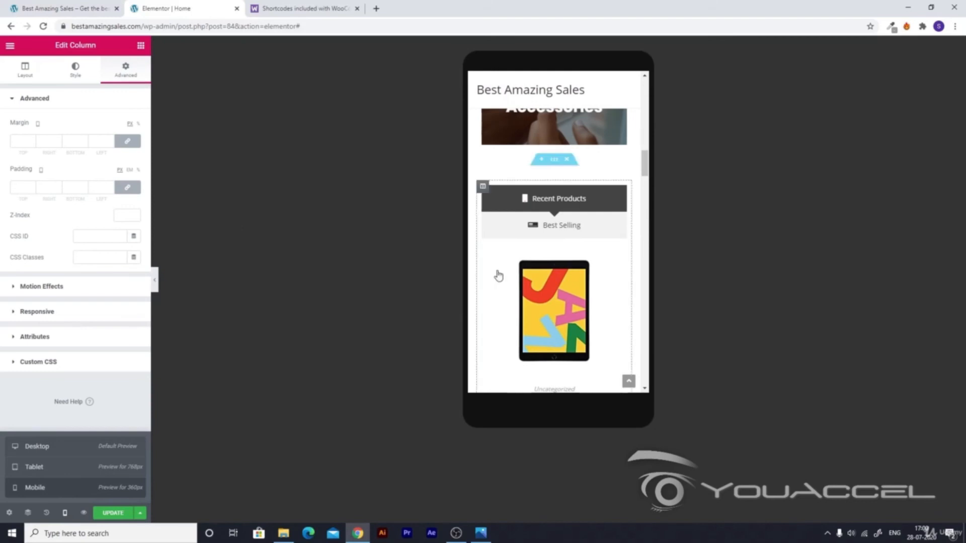
pyautogui.scroll(-5, 499, 275)
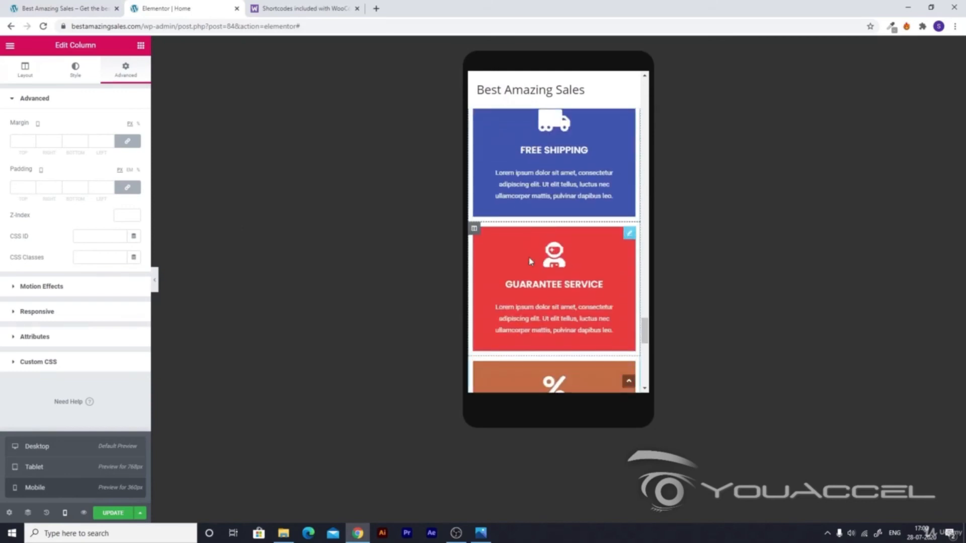
pyautogui.scroll(3, 530, 262)
pyautogui.scroll(-3, 530, 263)
pyautogui.scroll(-6, 529, 262)
pyautogui.scroll(2, 528, 263)
pyautogui.scroll(6, 528, 262)
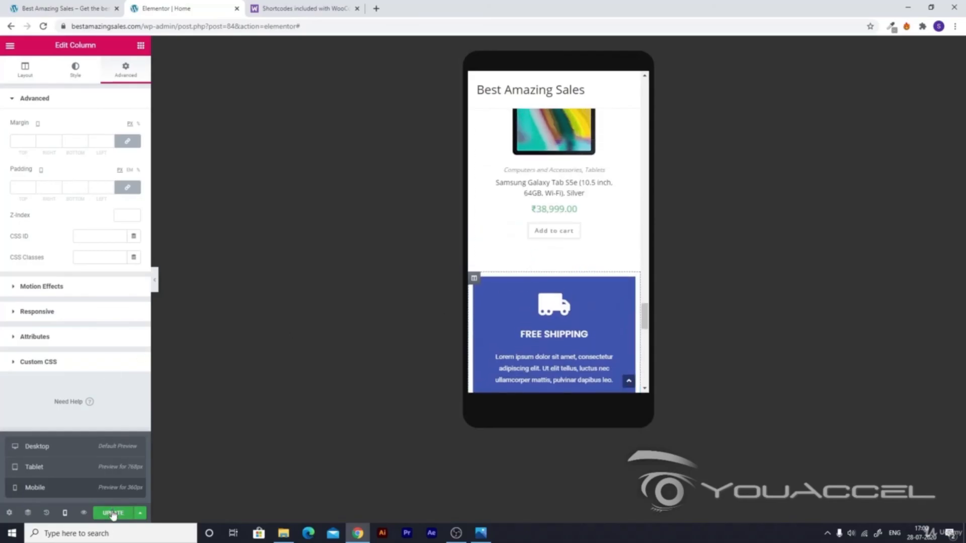
# Update the page, check the remaining icon boxes on mobile and return to the Desktop preview
pyautogui.click(113, 513)
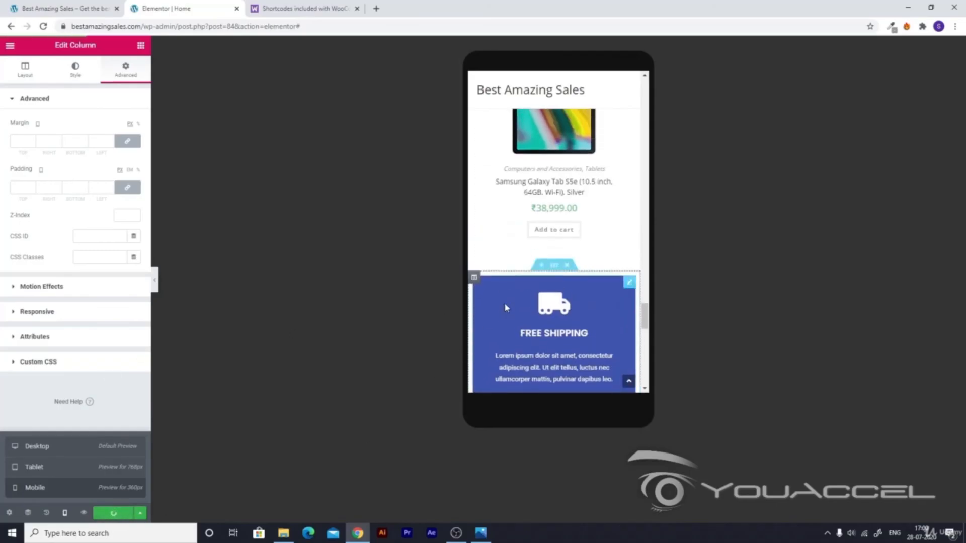
pyautogui.scroll(-5, 505, 302)
pyautogui.scroll(-7, 507, 306)
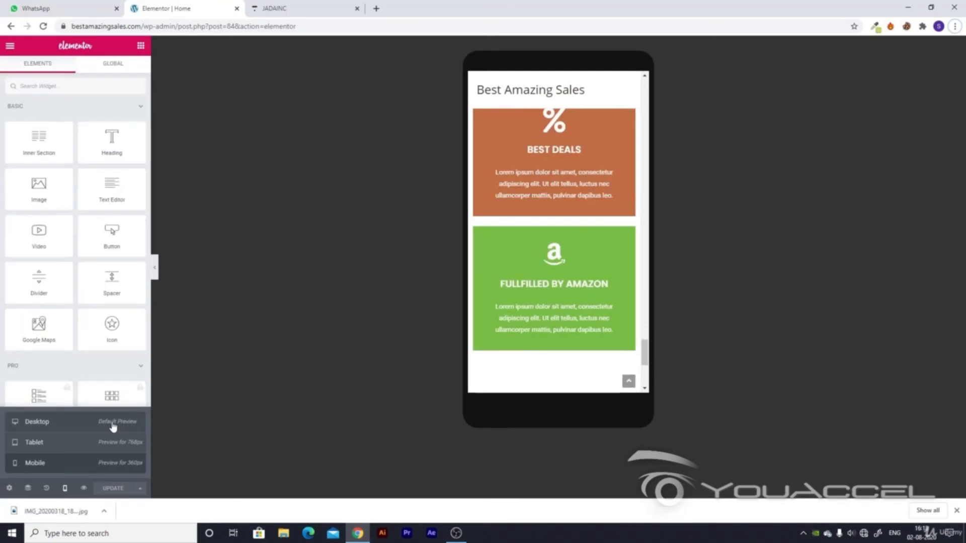
pyautogui.click(97, 427)
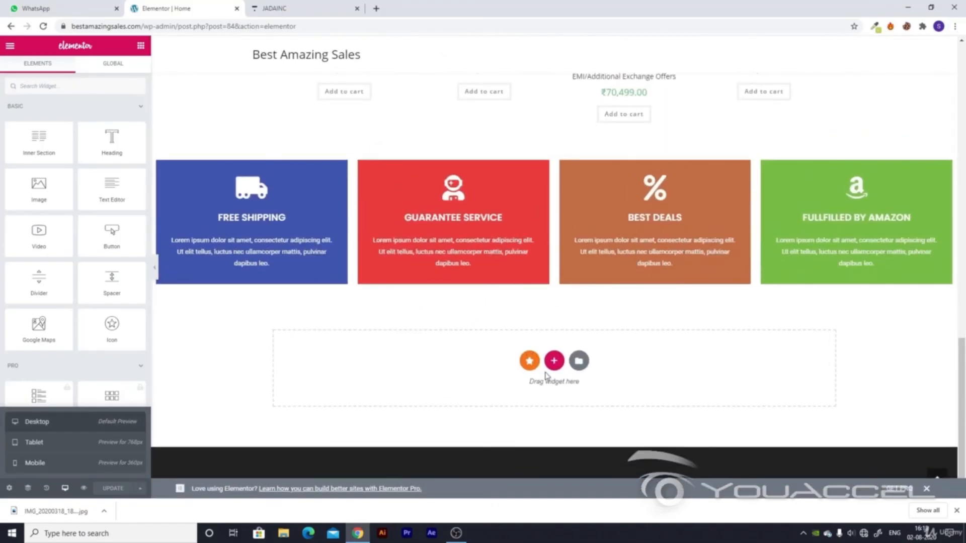
# Add a single-column section below the icon boxes and place a Heading widget in it
pyautogui.click(554, 361)
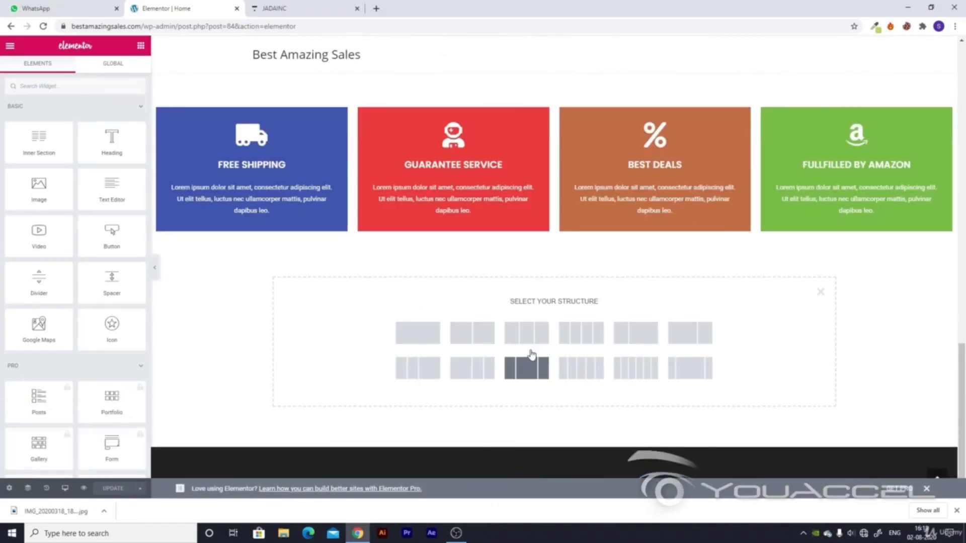
pyautogui.click(416, 332)
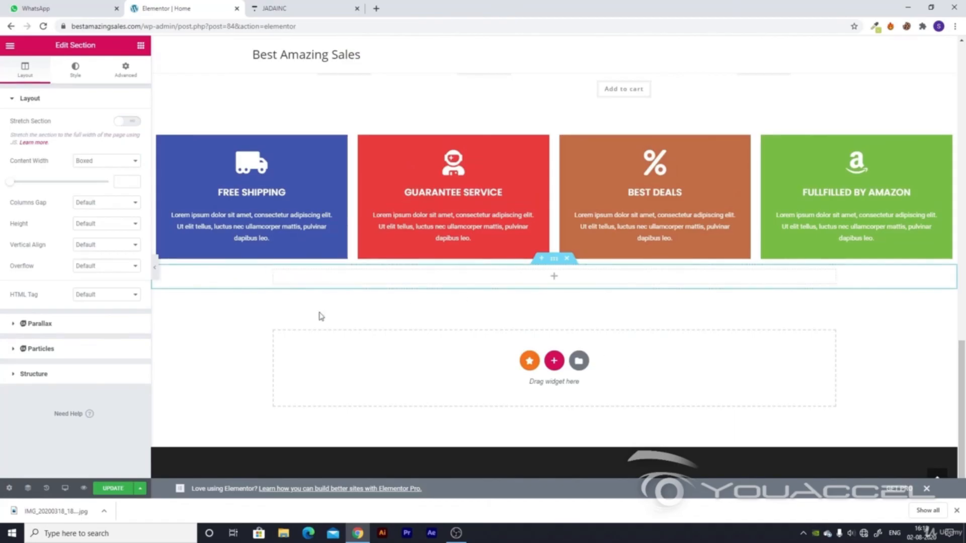
pyautogui.click(140, 47)
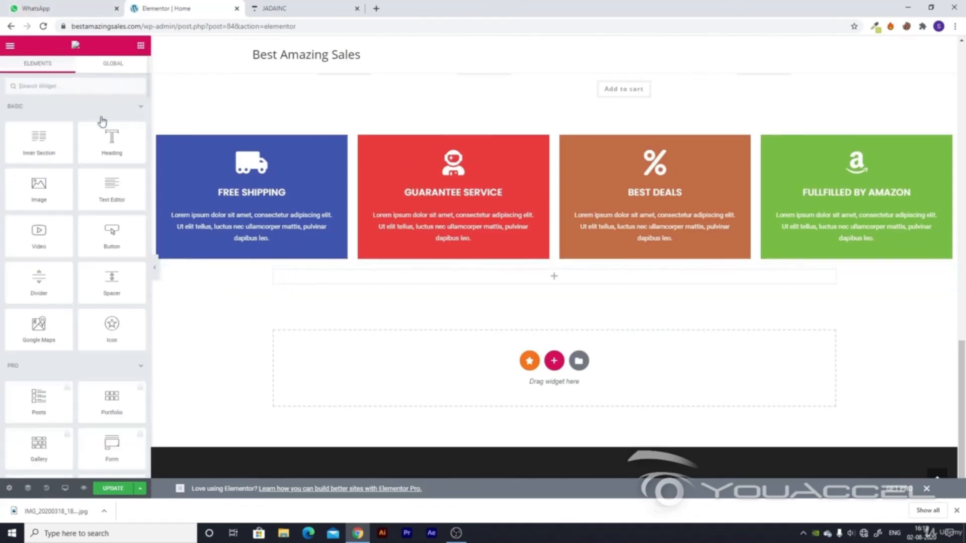
pyautogui.moveTo(103, 138); pyautogui.dragTo(542, 276)
# Replace the heading's title with "Our Blog" and center-align it
pyautogui.click(109, 148)
pyautogui.moveTo(109, 148); pyautogui.dragTo(2, 141)
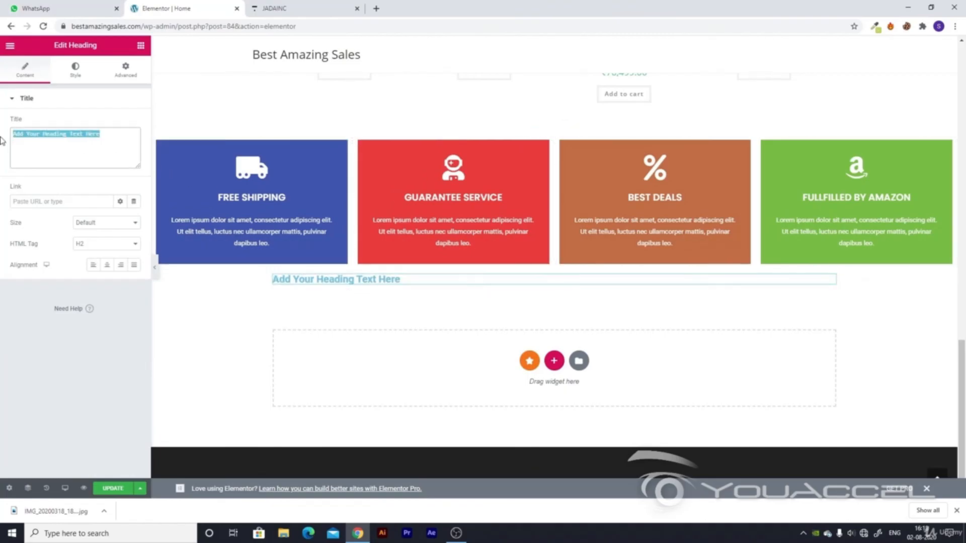
pyautogui.write('Our ')
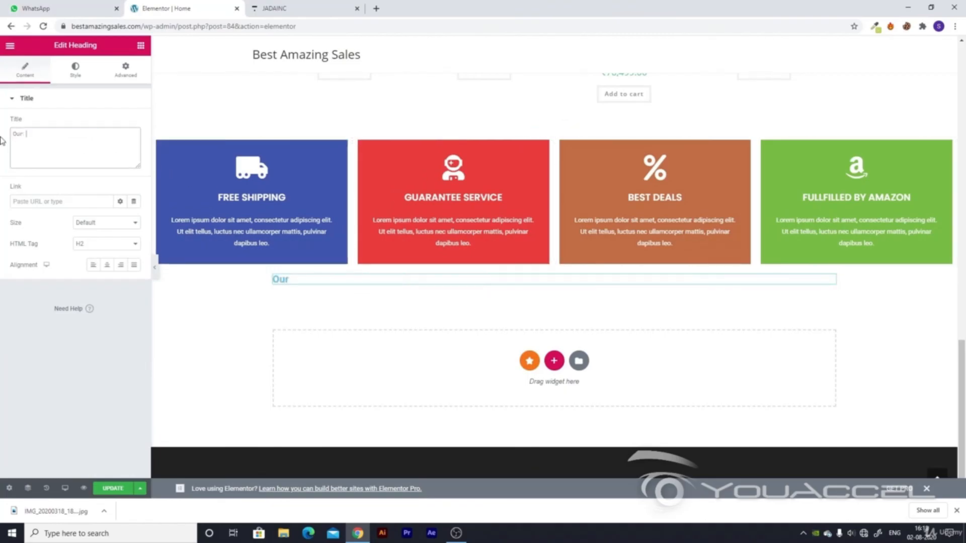
pyautogui.write('Blog')
pyautogui.click(109, 266)
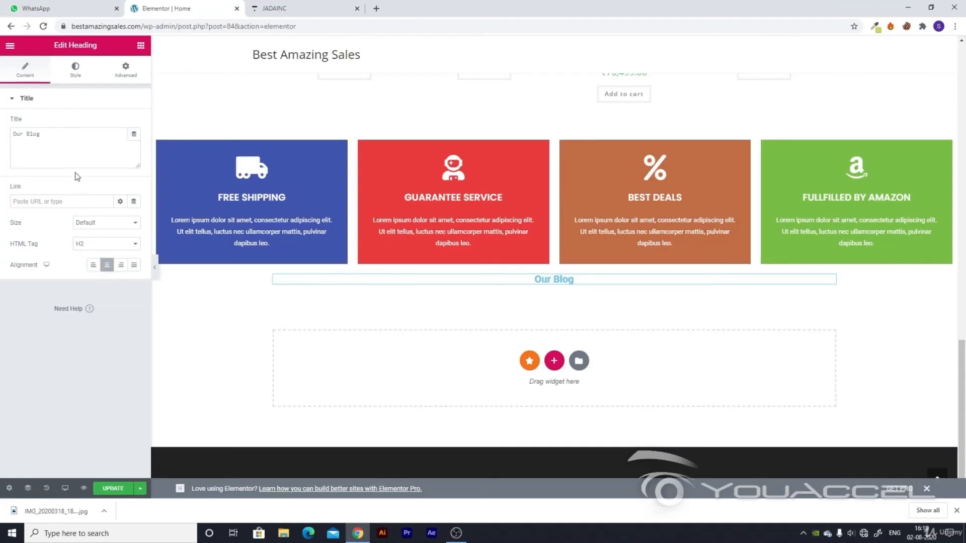
# Set the Our Blog heading's text color to black (#000000)
pyautogui.click(76, 73)
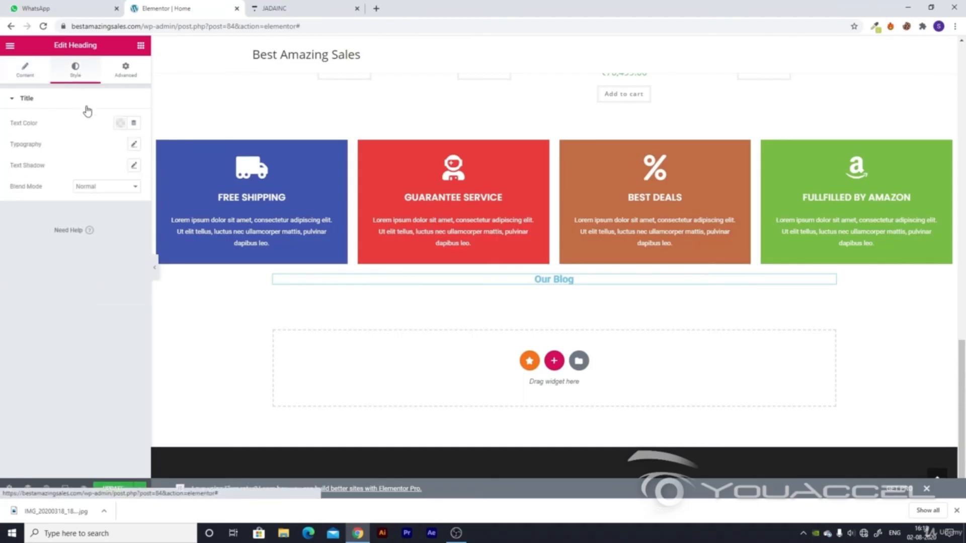
pyautogui.click(120, 123)
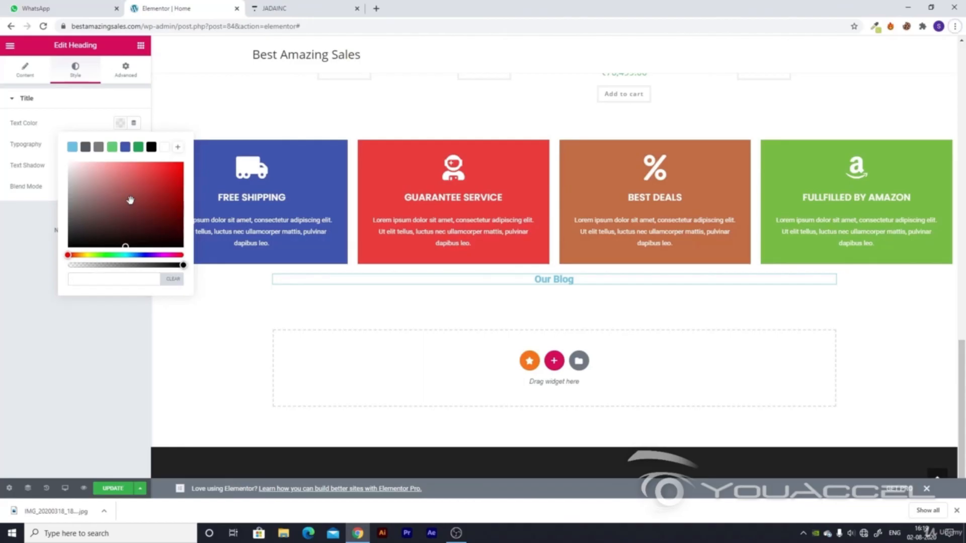
pyautogui.moveTo(125, 203); pyautogui.dragTo(68, 255)
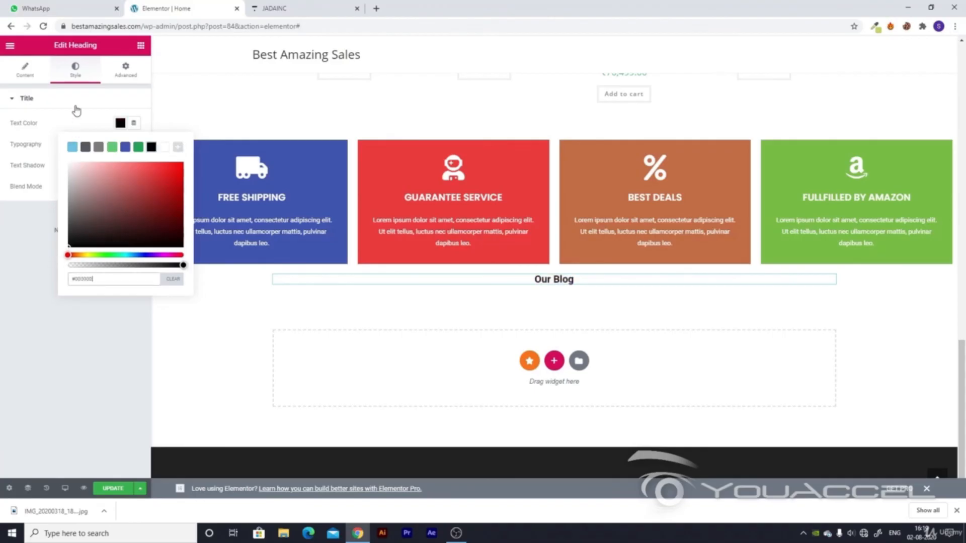
pyautogui.click(13, 129)
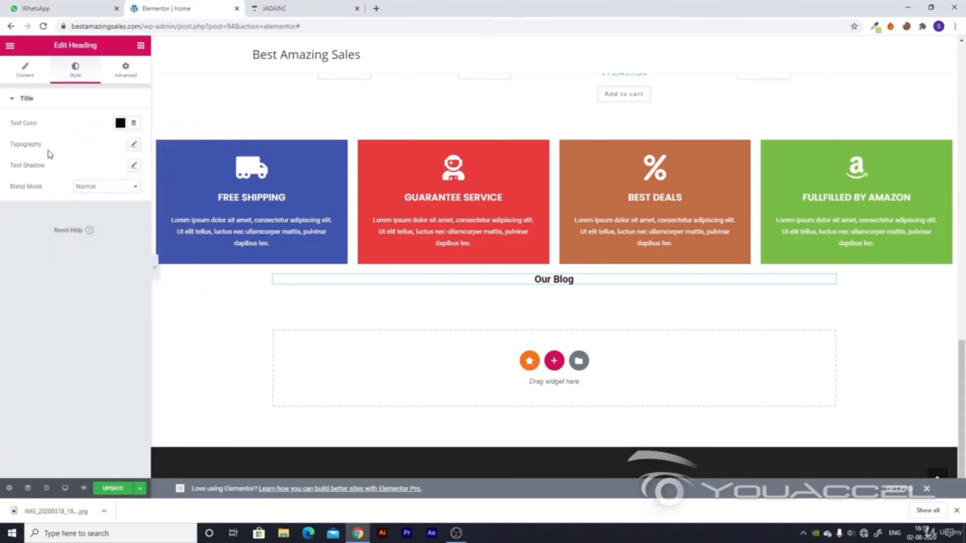
# Set the Our Blog heading's typography to the Poppins family, size 53 px and weight 700
pyautogui.click(134, 145)
pyautogui.click(106, 171)
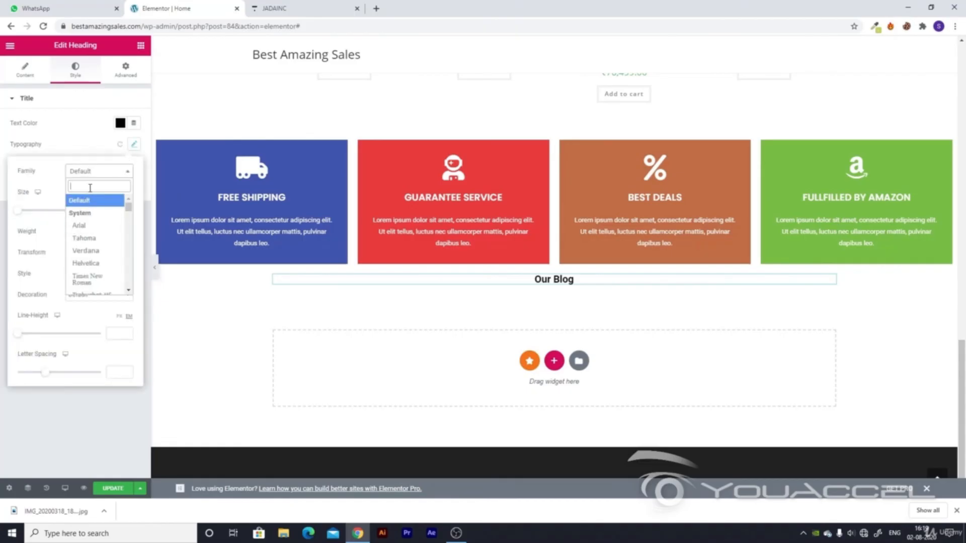
pyautogui.write('pop')
pyautogui.click(84, 213)
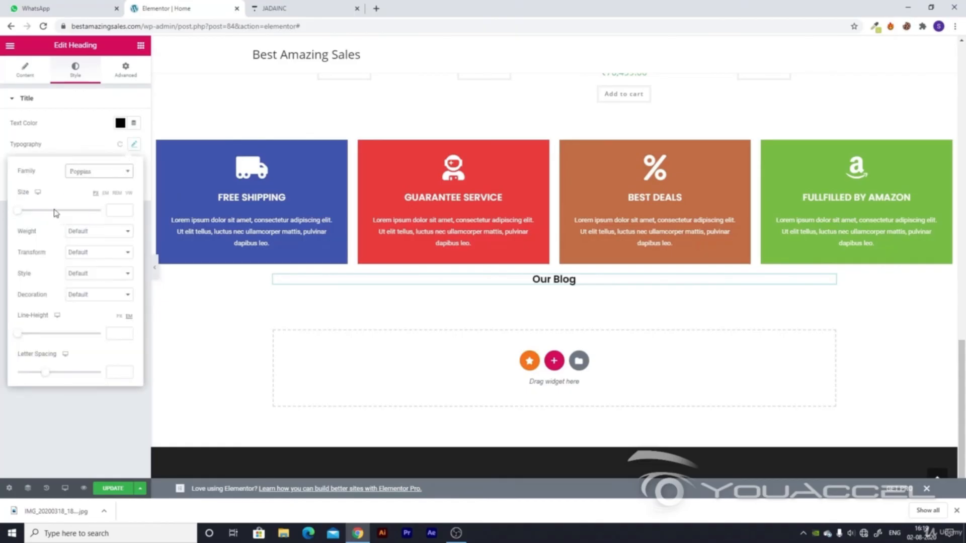
pyautogui.moveTo(20, 215); pyautogui.dragTo(42, 218)
pyautogui.click(81, 232)
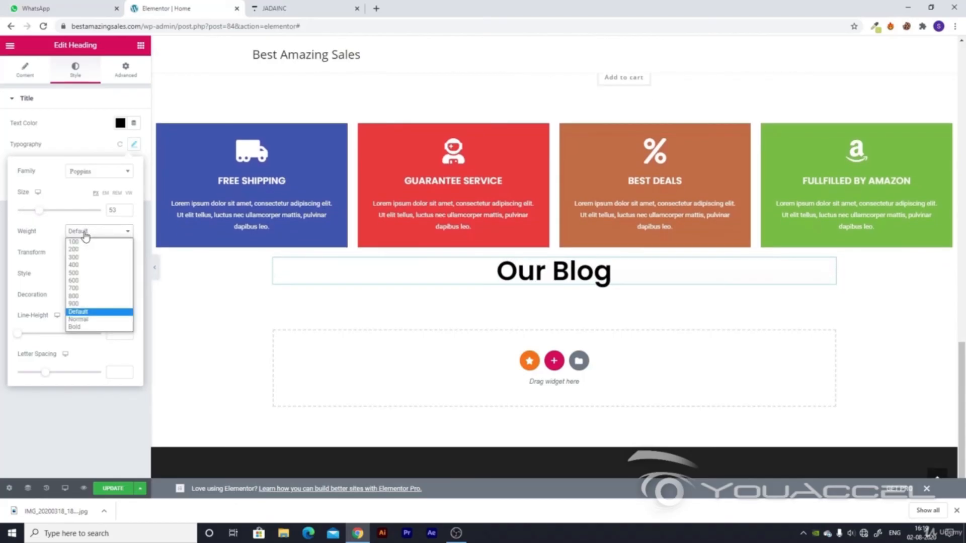
pyautogui.click(80, 289)
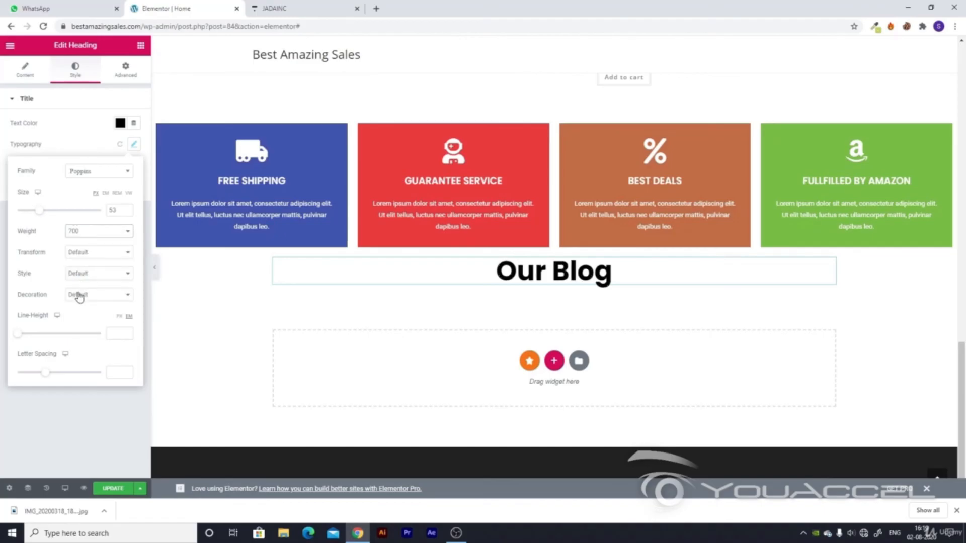
pyautogui.click(39, 418)
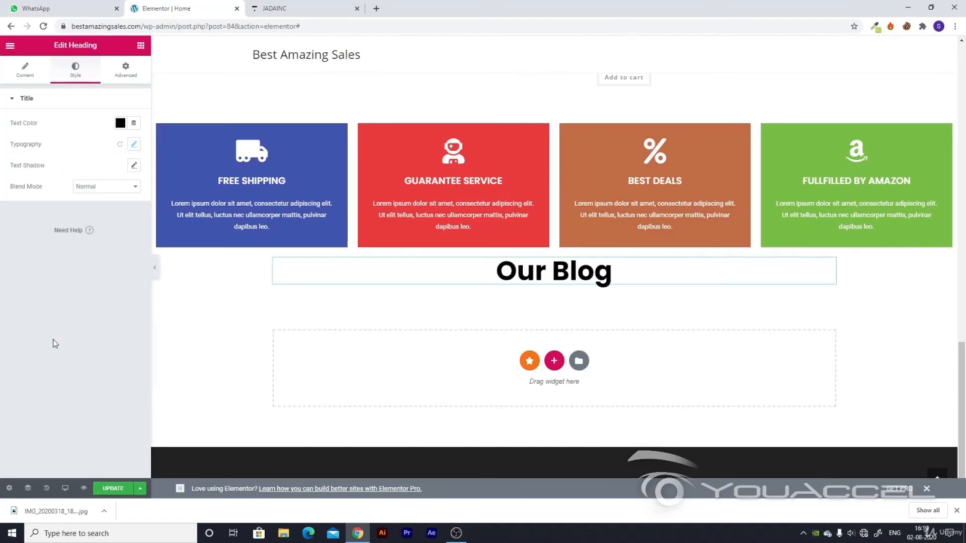
# Unlink the Our Blog heading's padding values, set only the top padding to 30, and update the page
pyautogui.click(124, 73)
pyautogui.click(132, 189)
pyautogui.click(12, 190)
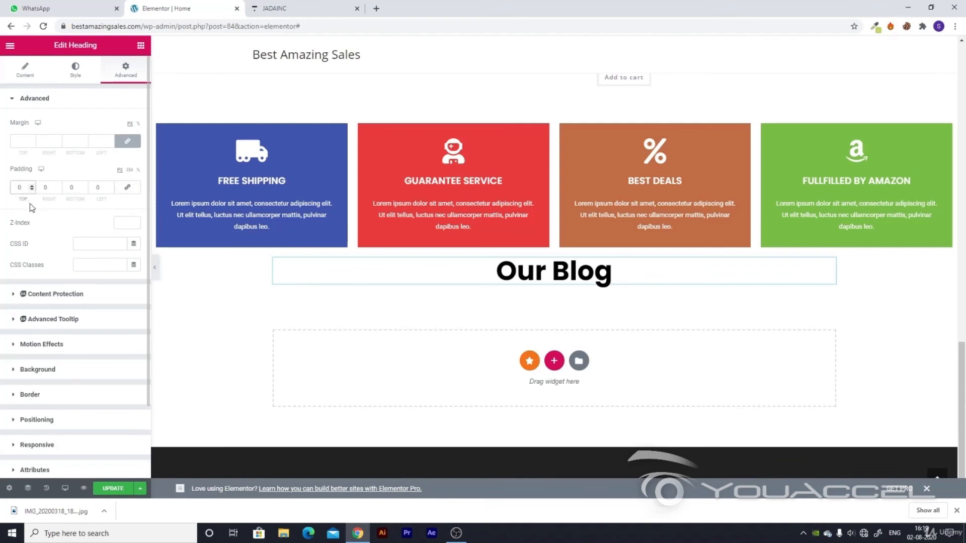
pyautogui.write('3')
pyautogui.click(113, 489)
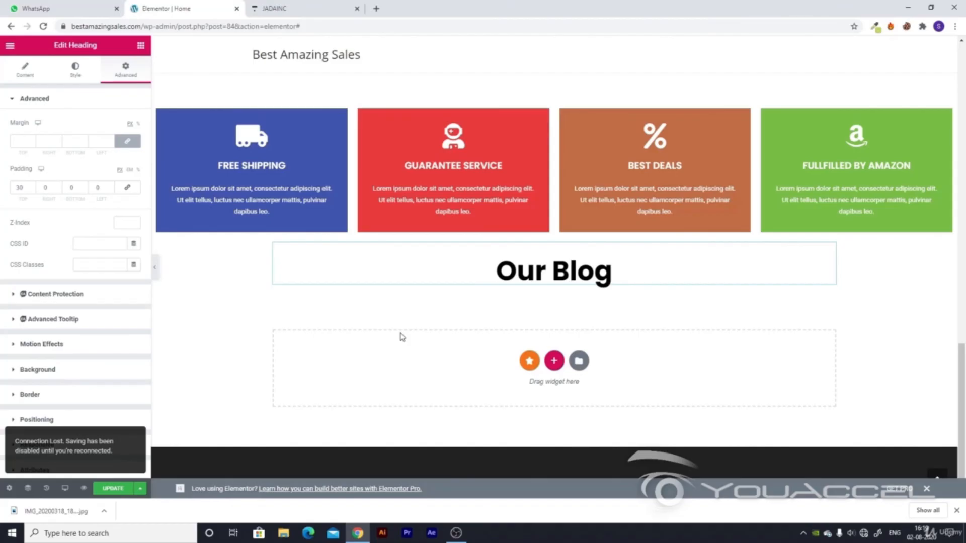
pyautogui.click(114, 490)
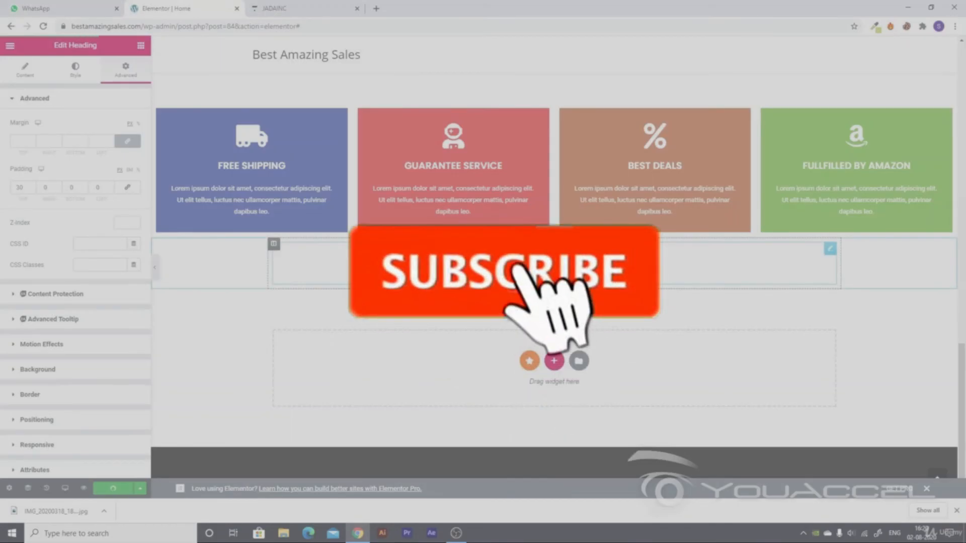